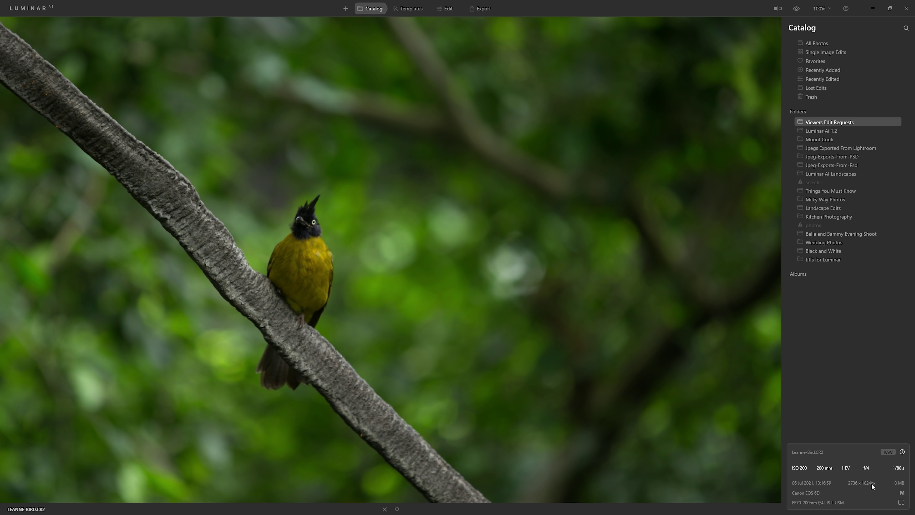
Step: Fit the whole bird photo in the view and switch to the Edit workspace
left_click(580, 207)
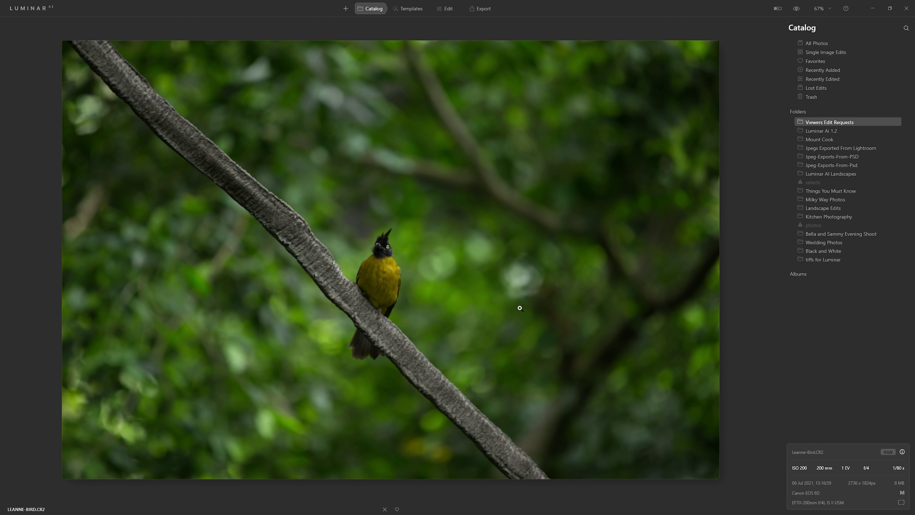
scroll(470, 268, "down", 1)
left_click(448, 7)
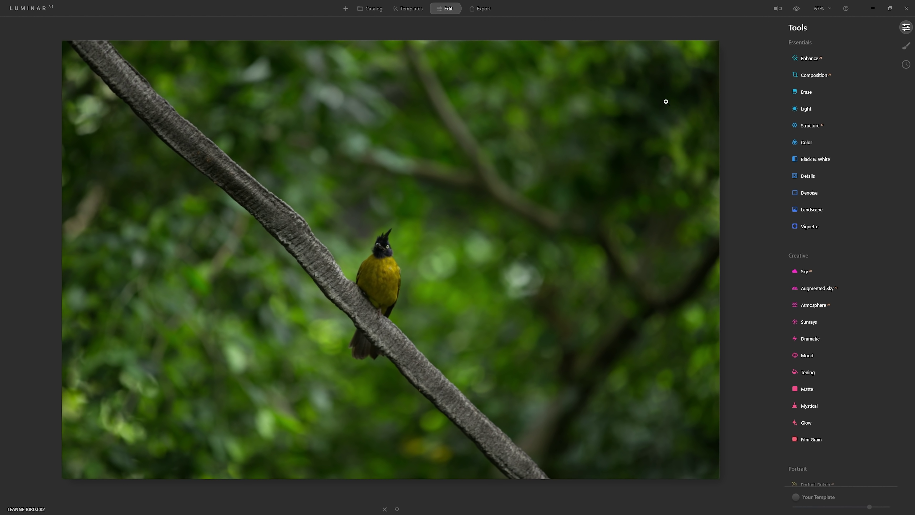
Step: Zoom to 300% and pan around to inspect the bird and branch texture
left_click(371, 278)
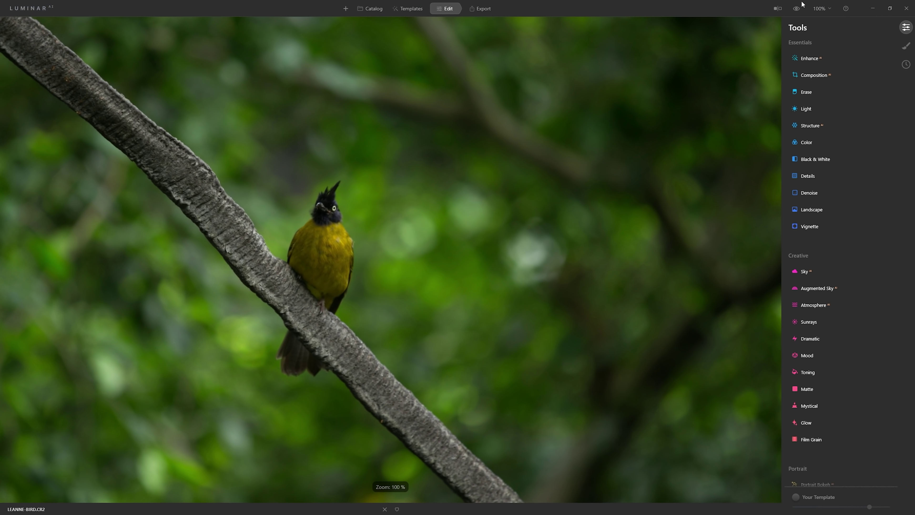
left_click(820, 9)
left_click(839, 82)
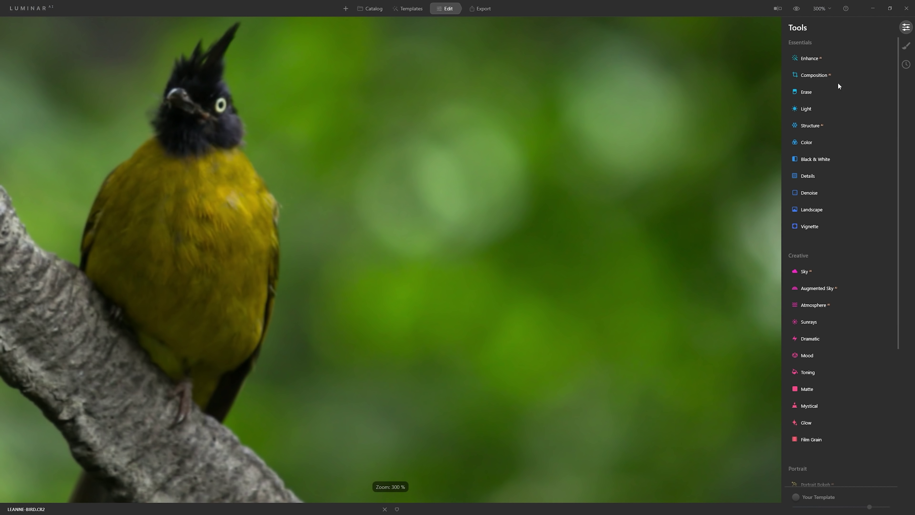
left_click_drag(382, 229, 650, 302)
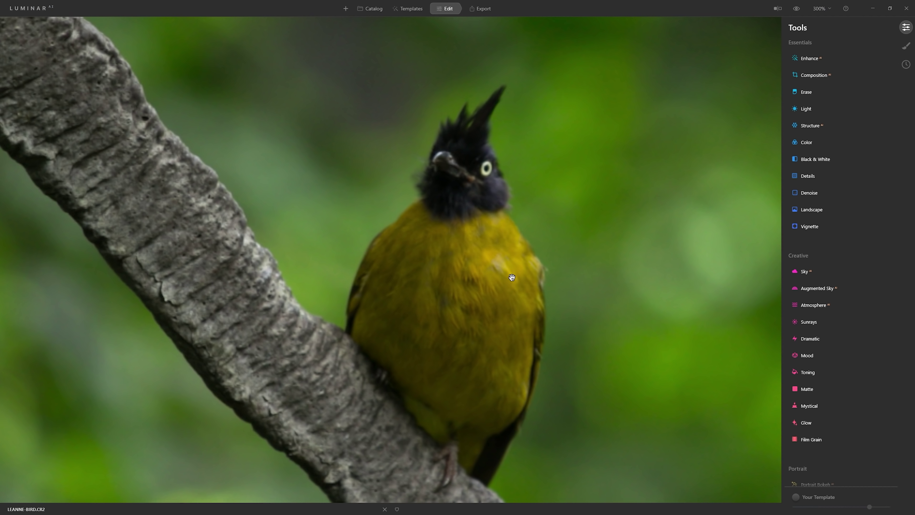
left_click_drag(209, 124, 394, 149)
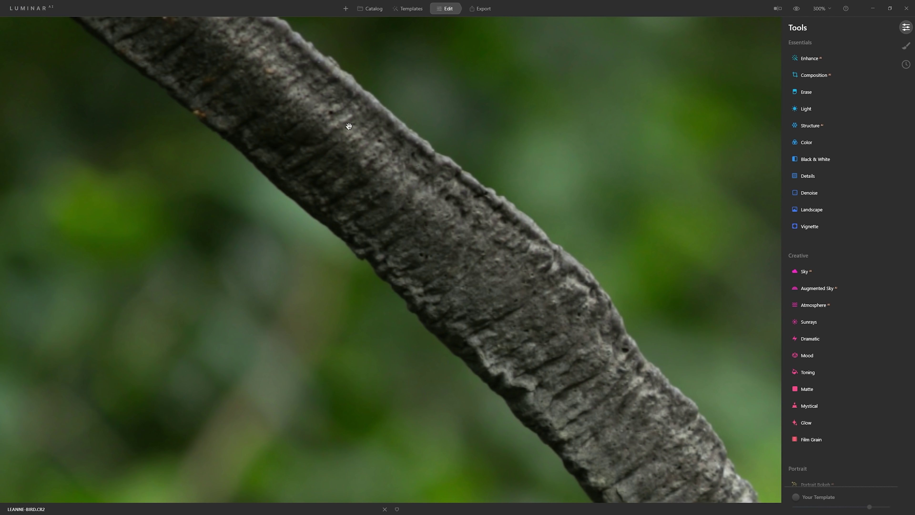
key("ctrl+0")
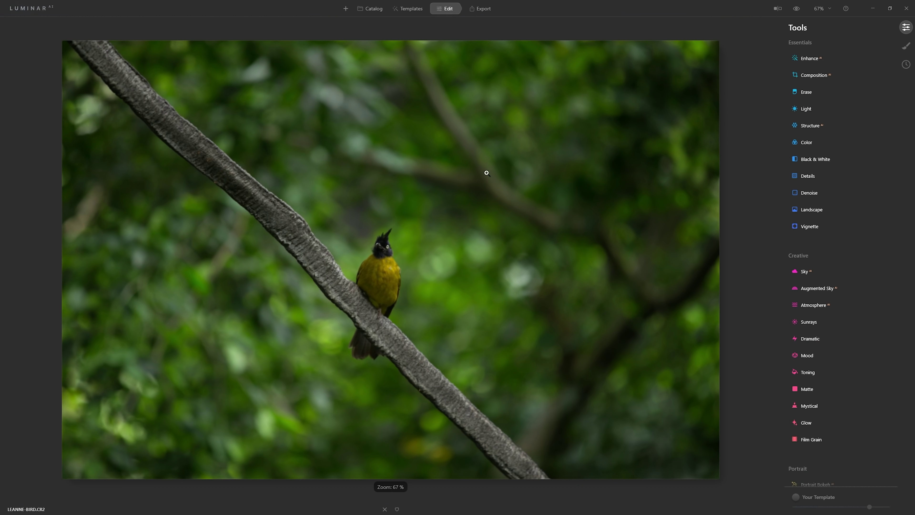
Step: Centre the bird at 100% zoom and raise Enhance Accent to 100
left_click(396, 272)
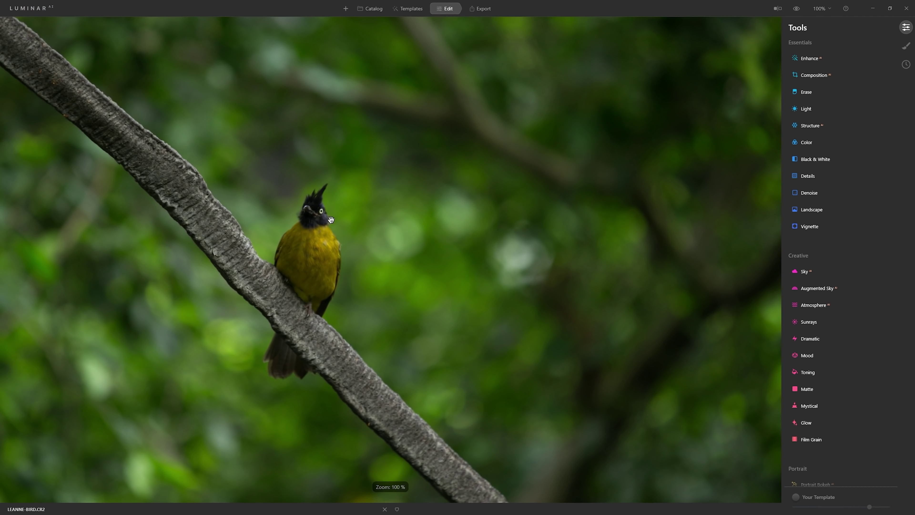
left_click_drag(331, 217, 495, 209)
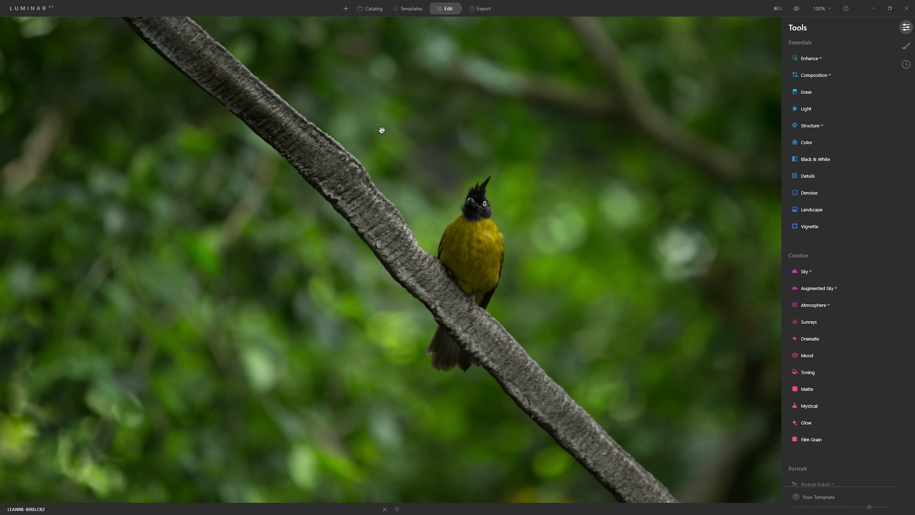
left_click(816, 59)
left_click_drag(804, 84, 897, 84)
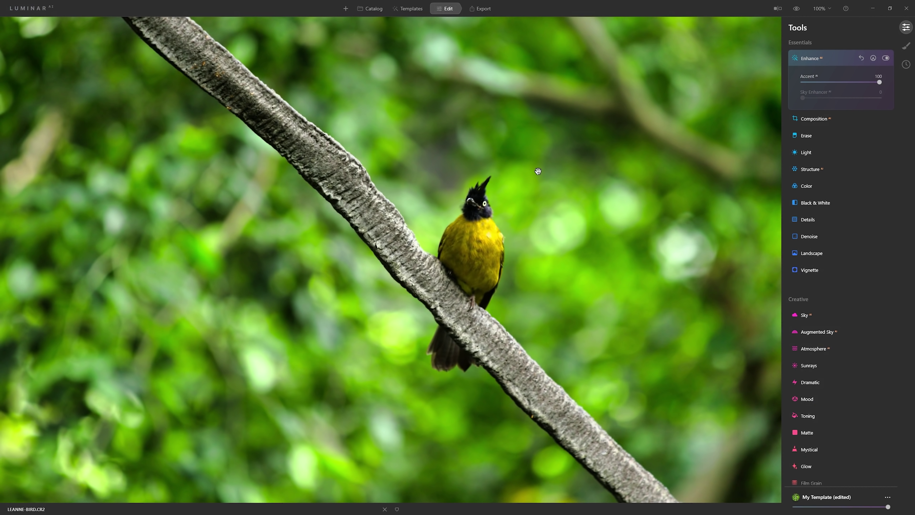
Step: Compare the photo with Enhance hidden and shown, then add a Paint Mask to Enhance
left_click(470, 326)
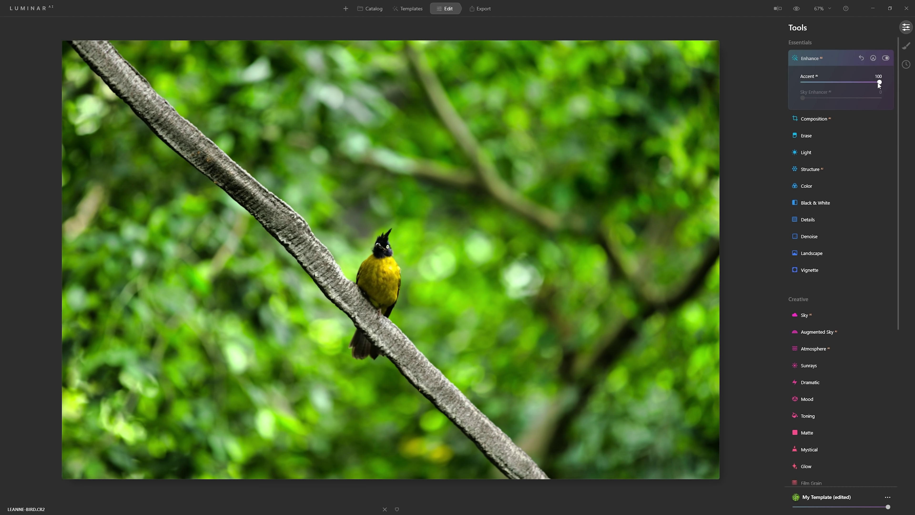
left_click(886, 61)
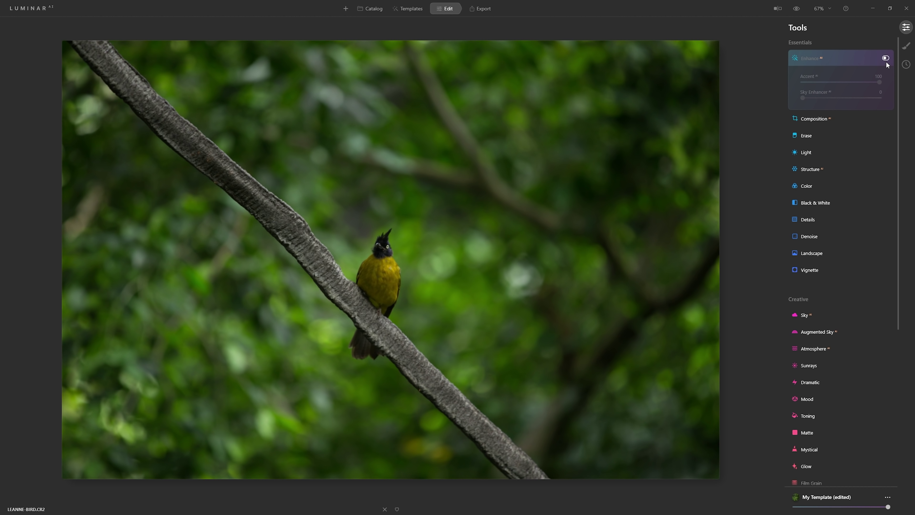
left_click(886, 61)
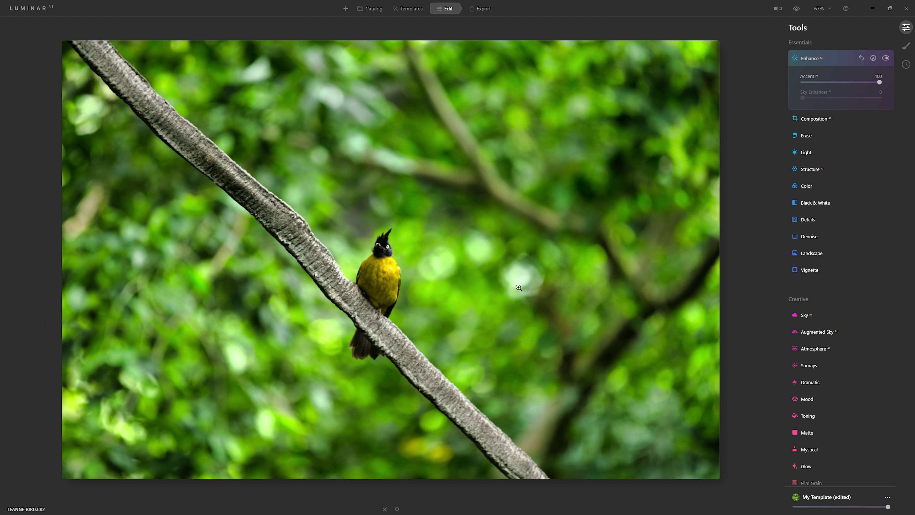
left_click(887, 58)
left_click(887, 57)
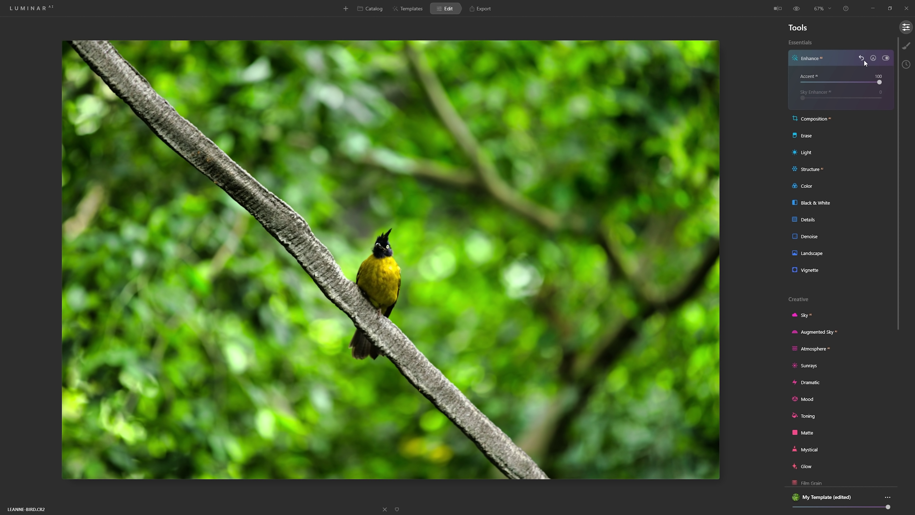
left_click(877, 59)
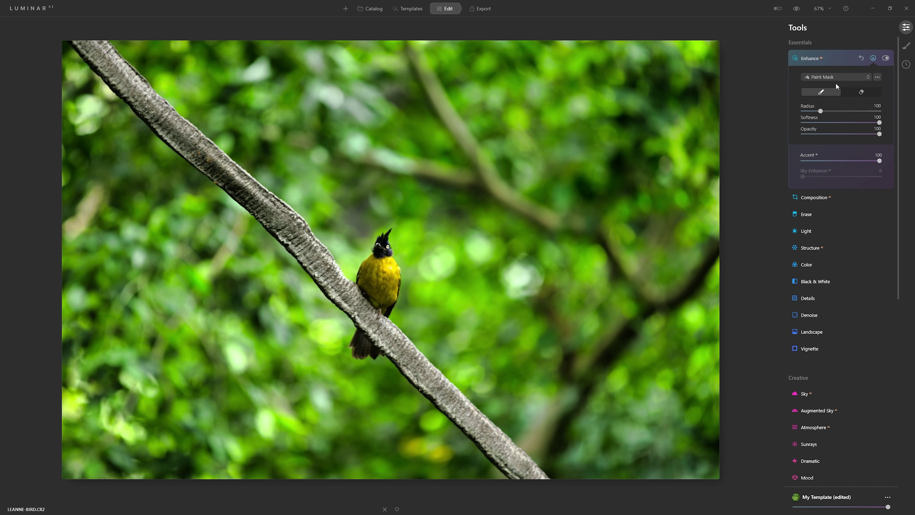
Step: Set mask brush opacity to 25 and paint Enhance over the branch and bird
left_click_drag(879, 134, 823, 134)
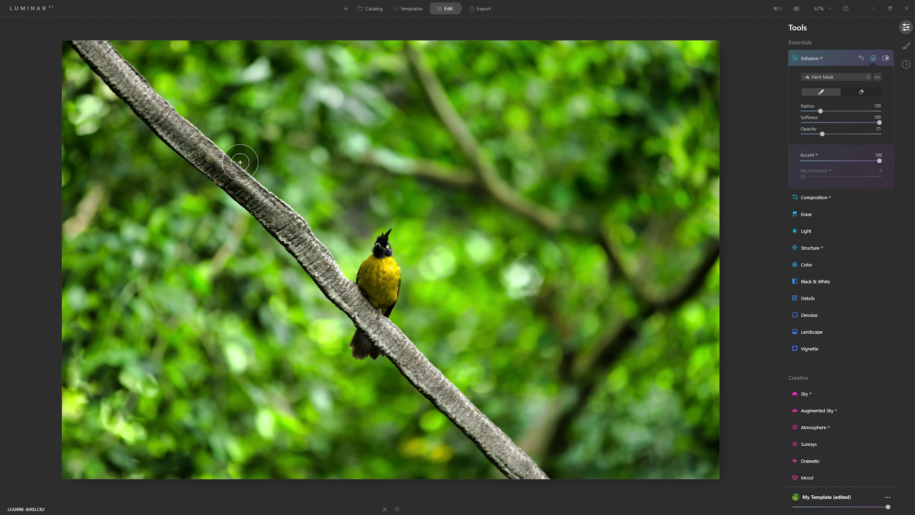
left_click_drag(90, 51, 88, 40)
mouse_move(116, 68)
left_mouse_down()
mouse_move(326, 258)
mouse_move(374, 321)
mouse_move(509, 446)
mouse_move(533, 463)
mouse_move(558, 436)
left_mouse_up()
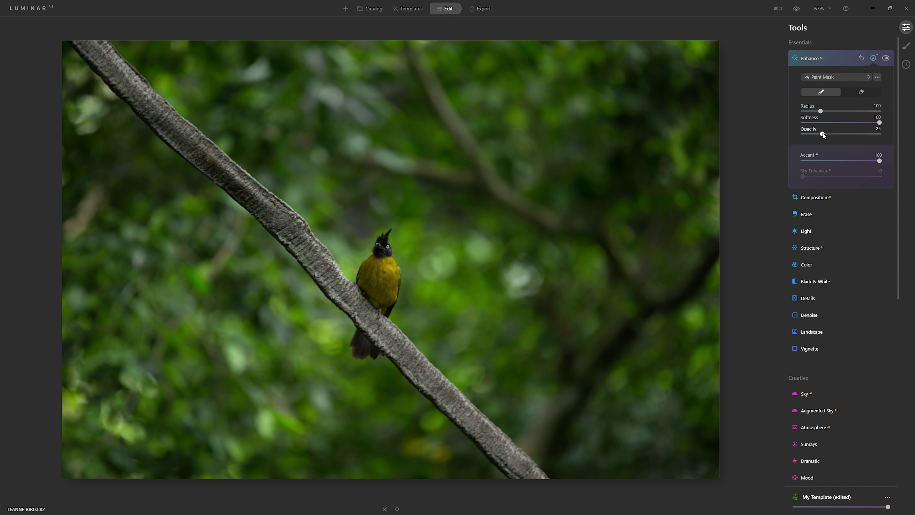
mouse_move(378, 245)
left_mouse_down()
mouse_move(378, 297)
mouse_move(381, 264)
mouse_move(374, 294)
mouse_move(380, 276)
left_mouse_up()
key("bracketleft")
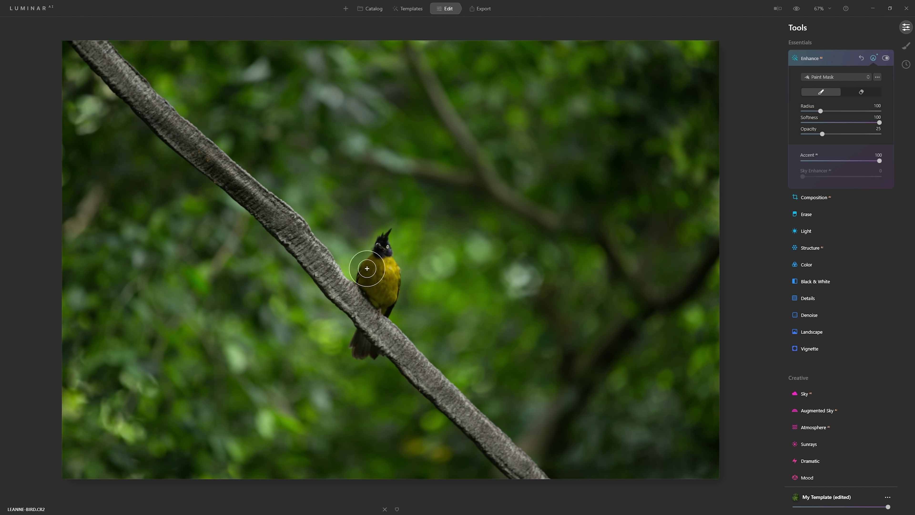
key("bracketleft")
key("bracketleft")
key("bracketleft")
key("bracketleft")
key("bracketleft")
mouse_move(383, 256)
left_mouse_down()
mouse_move(387, 296)
mouse_move(372, 270)
mouse_move(366, 290)
mouse_move(368, 266)
mouse_move(368, 294)
mouse_move(388, 264)
mouse_move(382, 304)
left_mouse_up()
Step: Paint more mask along the branch and around the bird with brush sizes 76 and 28
key("bracketright")
key("bracketright")
key("bracketright")
key("bracketright")
key("bracketleft")
key("bracketleft")
key("bracketleft")
mouse_move(378, 258)
left_mouse_down()
mouse_move(374, 280)
mouse_move(368, 267)
mouse_move(389, 258)
mouse_move(386, 306)
mouse_move(370, 337)
mouse_move(359, 332)
mouse_move(377, 335)
mouse_move(387, 298)
mouse_move(370, 303)
mouse_move(379, 245)
mouse_move(375, 269)
left_mouse_up()
key("bracketleft")
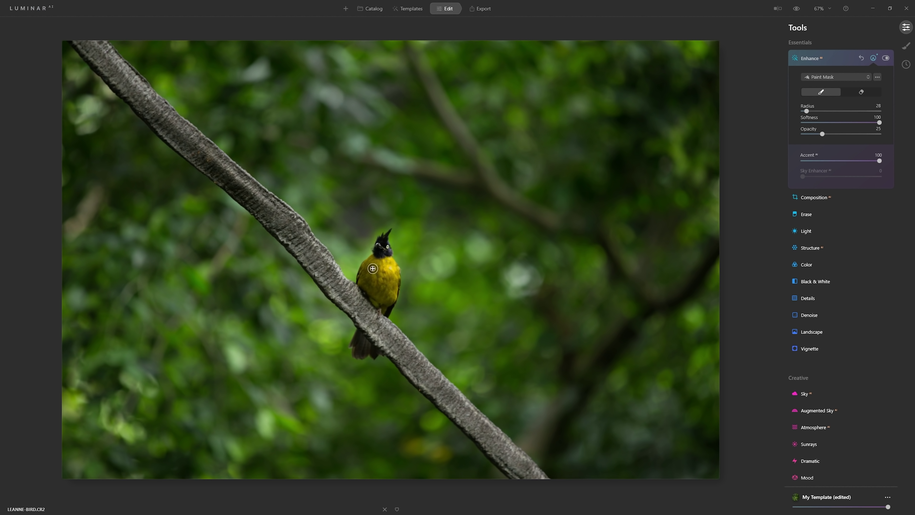
key("bracketright")
key("bracketright")
key("bracketright")
key("bracketright")
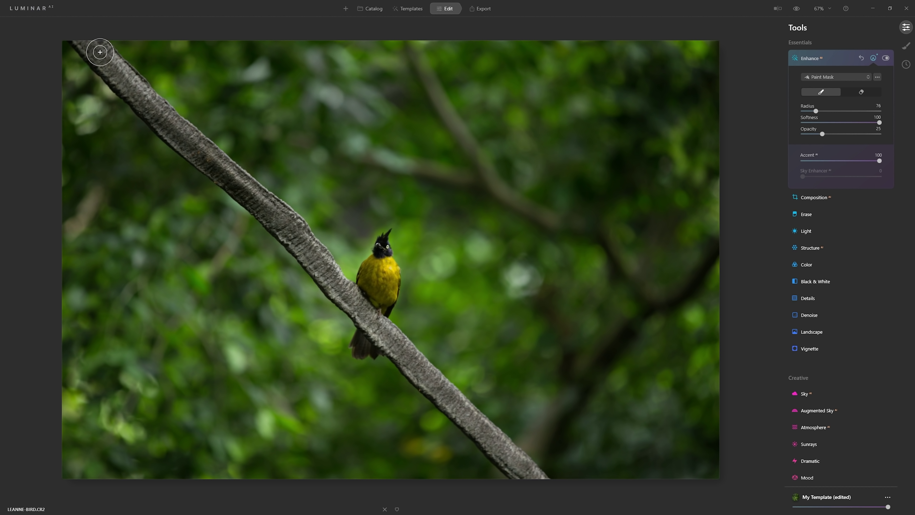
mouse_move(105, 59)
left_mouse_down()
mouse_move(122, 84)
mouse_move(313, 253)
mouse_move(516, 464)
left_mouse_up()
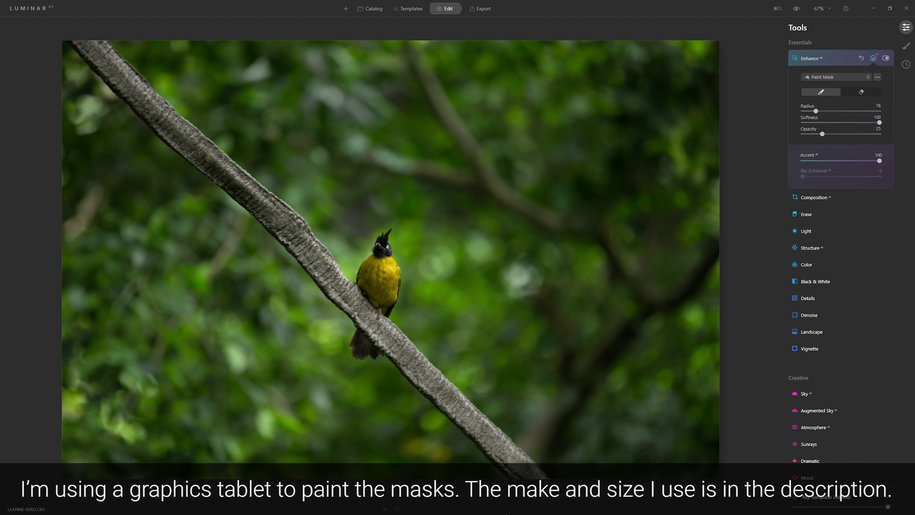
key("[")
key("[")
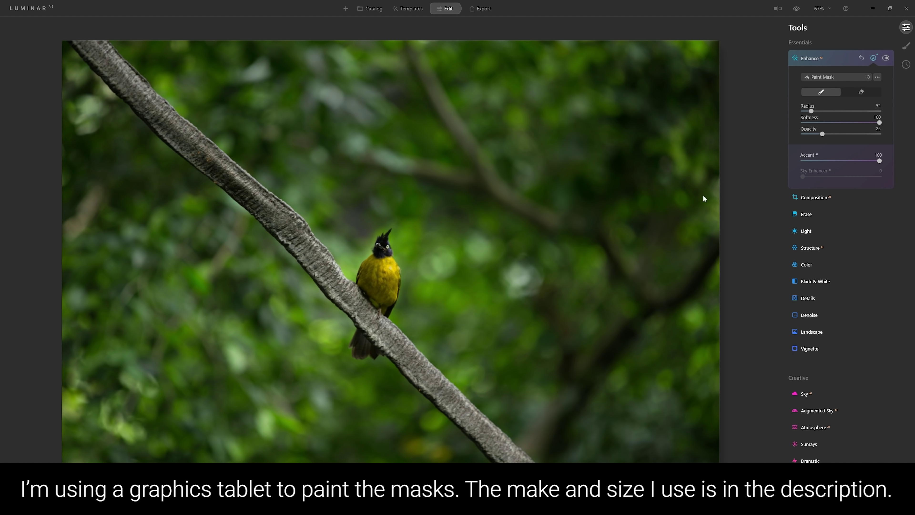
key("[")
key("[")
mouse_move(382, 252)
left_mouse_down()
mouse_move(388, 271)
mouse_move(384, 263)
mouse_move(372, 271)
mouse_move(371, 263)
mouse_move(391, 289)
left_mouse_up()
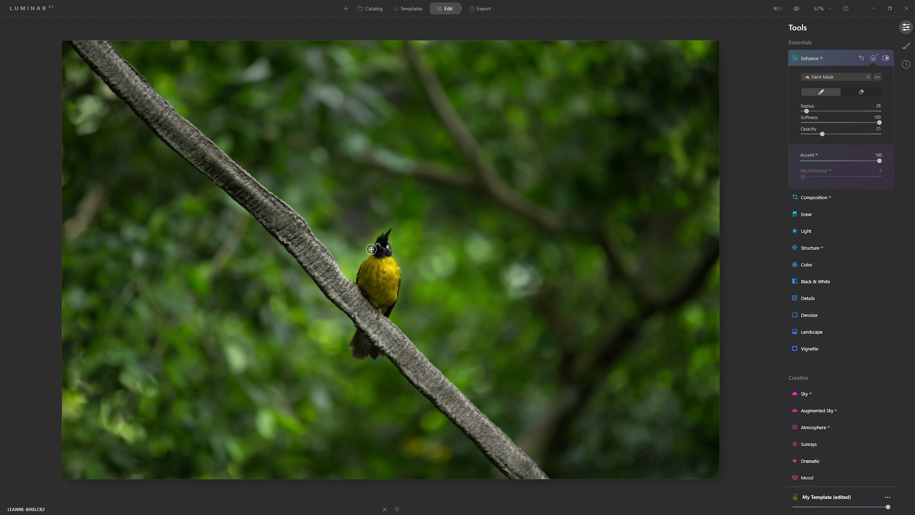
Step: Erase stray mask near the bird's head with a small, higher-opacity eraser
left_click(863, 92)
left_click_drag(817, 134, 849, 135)
key("bracketleft")
key("bracketleft")
key("bracketleft")
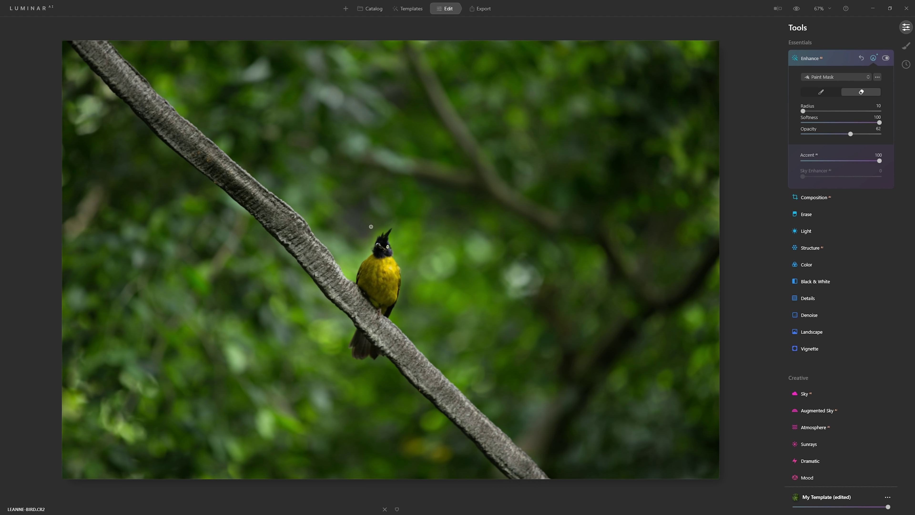
left_click_drag(374, 237, 370, 245)
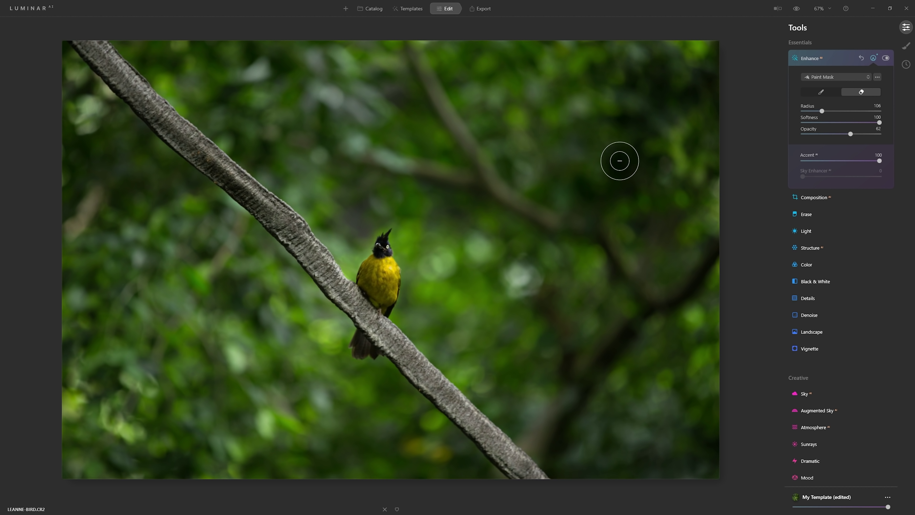
left_click(874, 58)
left_click(887, 58)
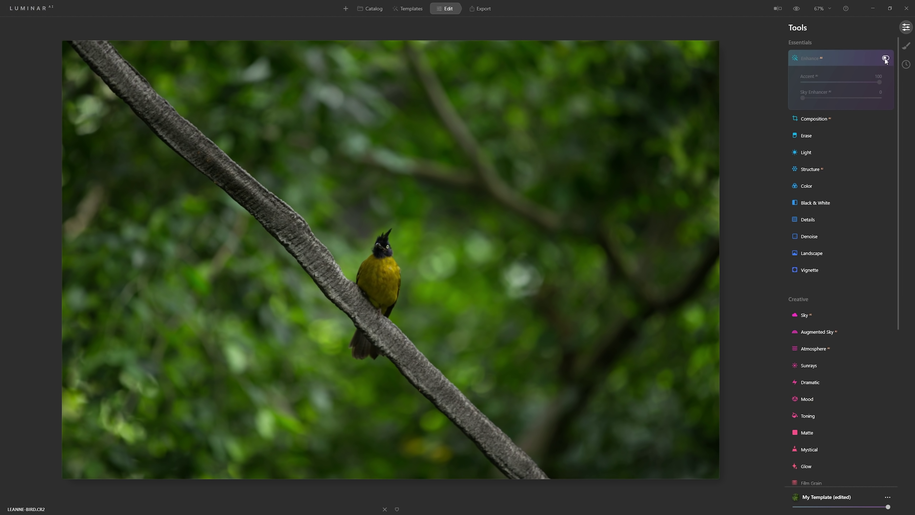
left_click(887, 58)
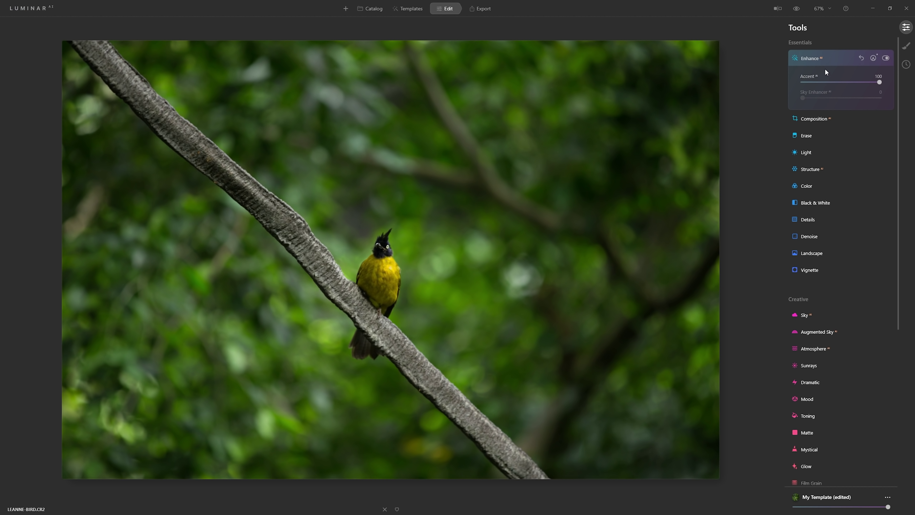
left_click(887, 60)
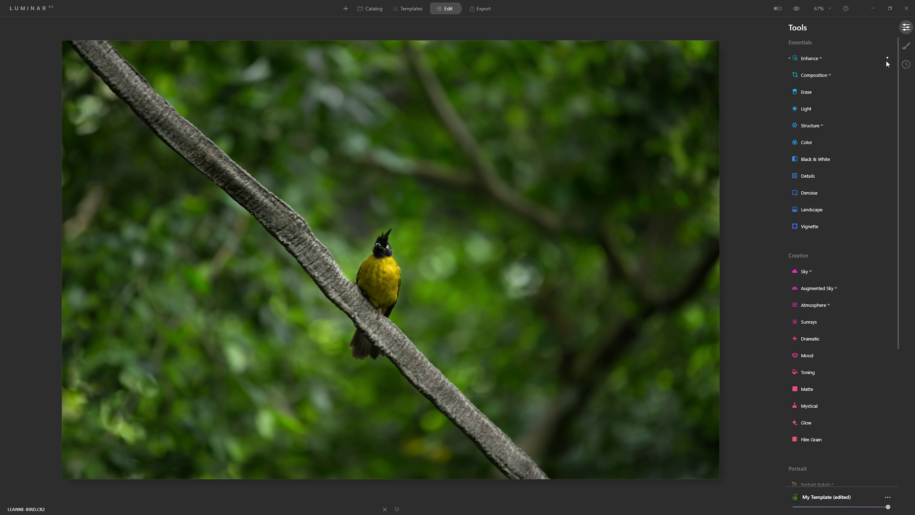
left_click(888, 56)
left_click(887, 59)
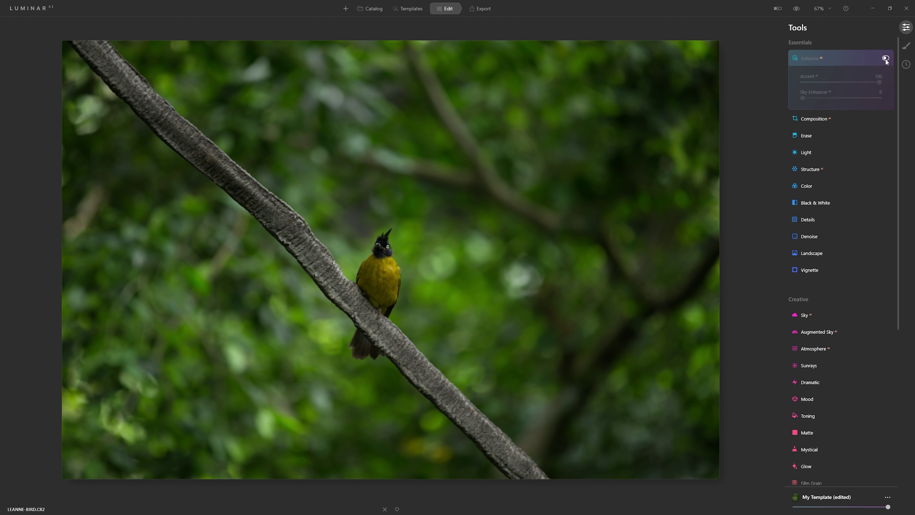
left_click(886, 58)
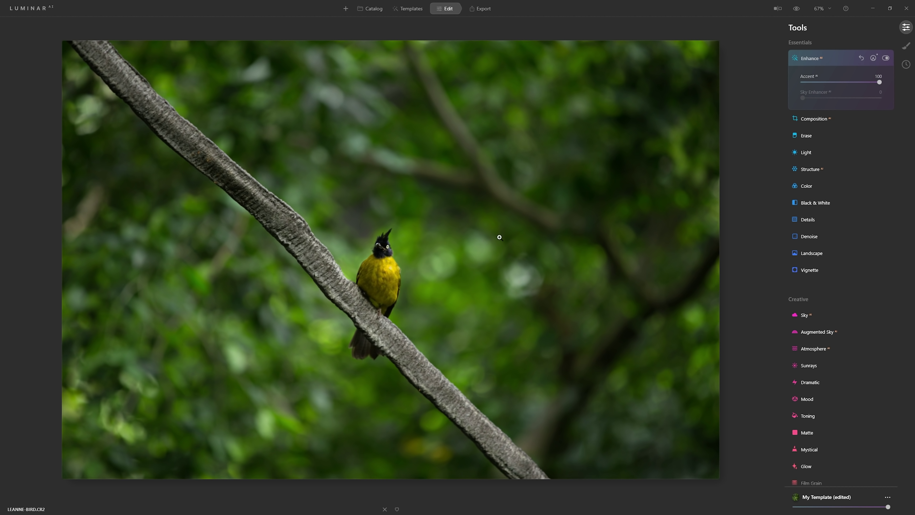
Step: Crop the photo by bringing the top edge down in Composition
left_click(842, 119)
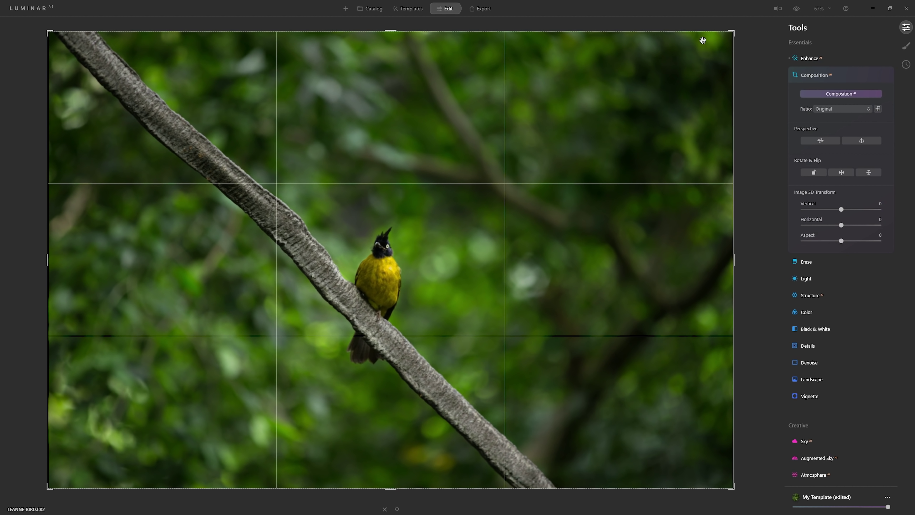
left_click_drag(704, 33, 655, 119)
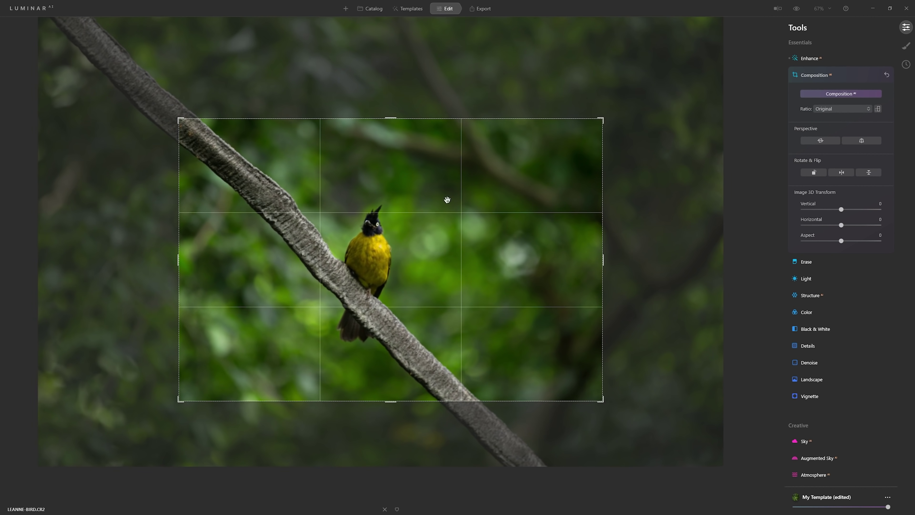
left_click_drag(460, 118, 460, 131)
Step: Reposition the photo in the crop so the bird sits left of centre, then apply
mouse_move(438, 200)
left_mouse_down()
mouse_move(417, 205)
mouse_move(433, 221)
mouse_move(410, 213)
mouse_move(453, 210)
mouse_move(435, 201)
mouse_move(421, 209)
left_mouse_up()
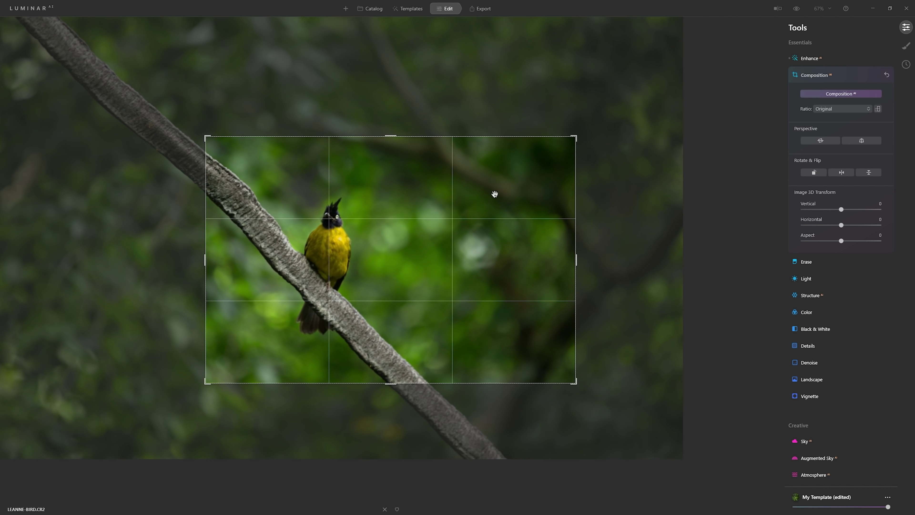
left_click_drag(375, 226, 490, 233)
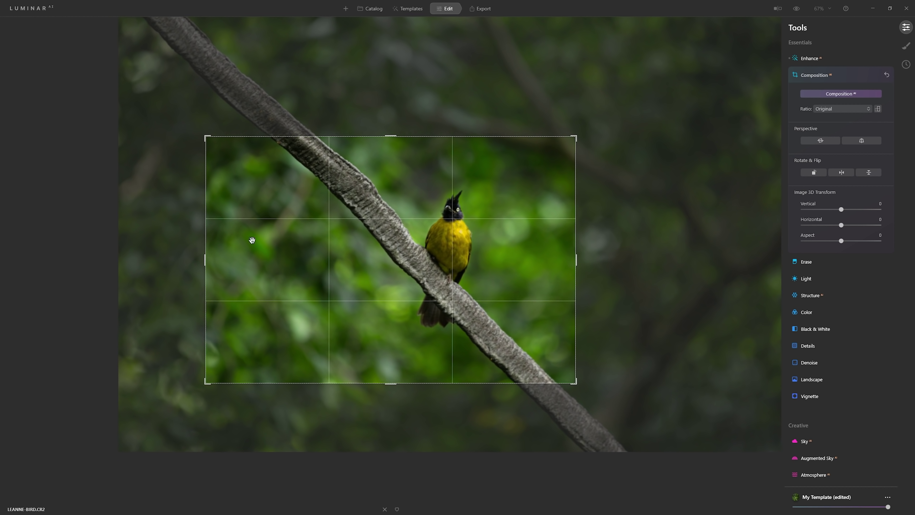
left_click_drag(486, 271, 476, 268)
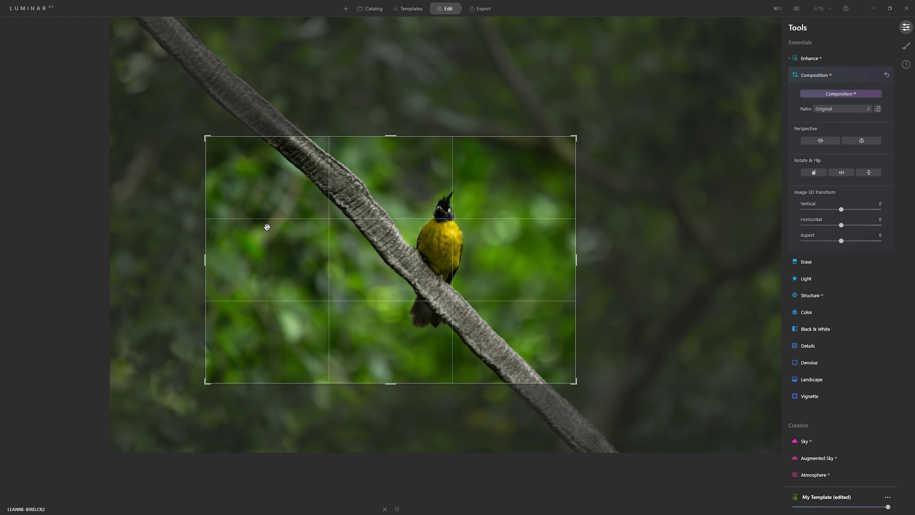
left_click_drag(443, 239, 351, 237)
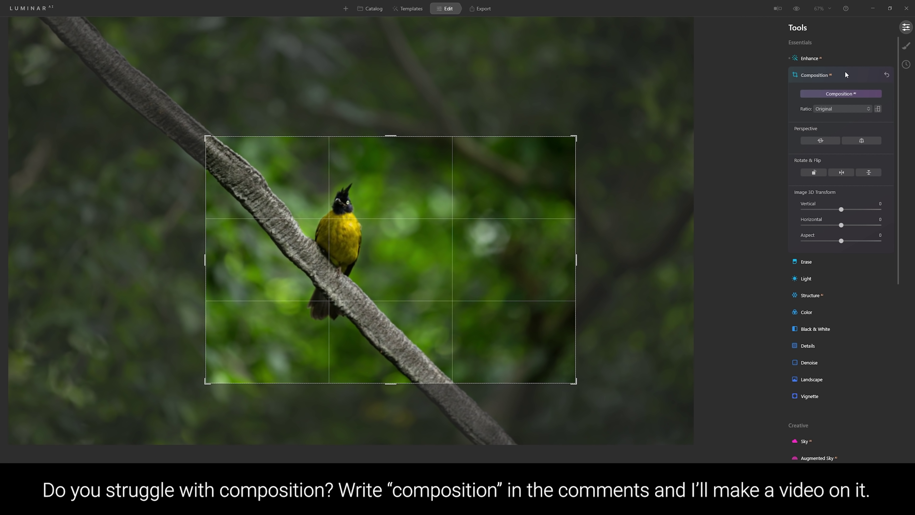
left_click(844, 74)
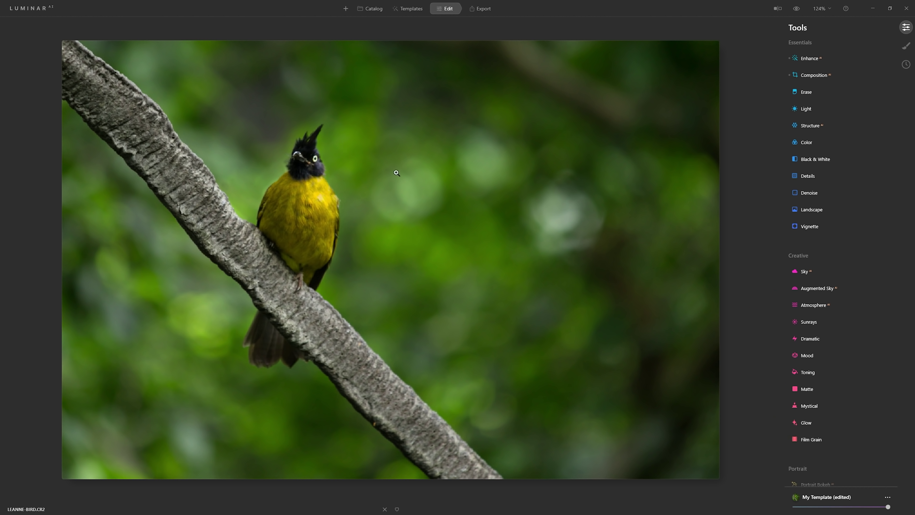
Step: Set a Clone source in the bokeh, lower opacity to 50 and clone over a bright spot
scroll(863, 271, "down", 5)
scroll(796, 310, "down", 2)
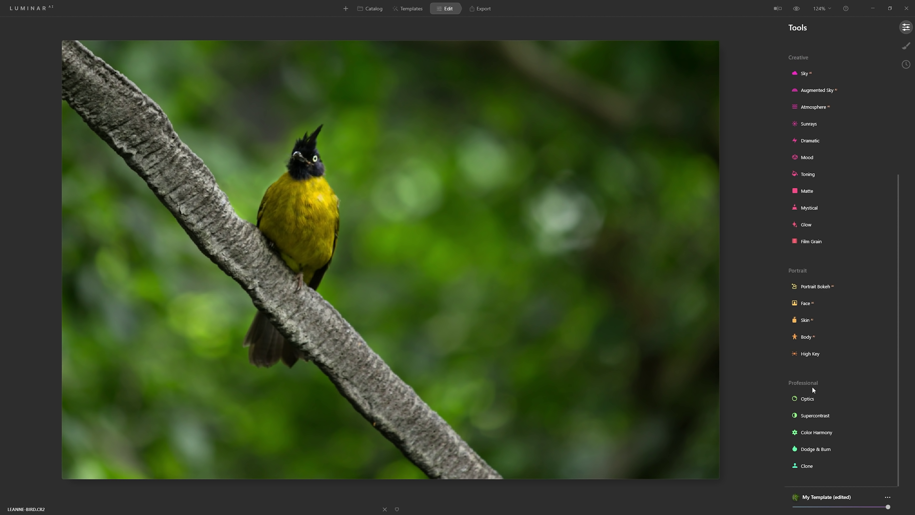
left_click(810, 466)
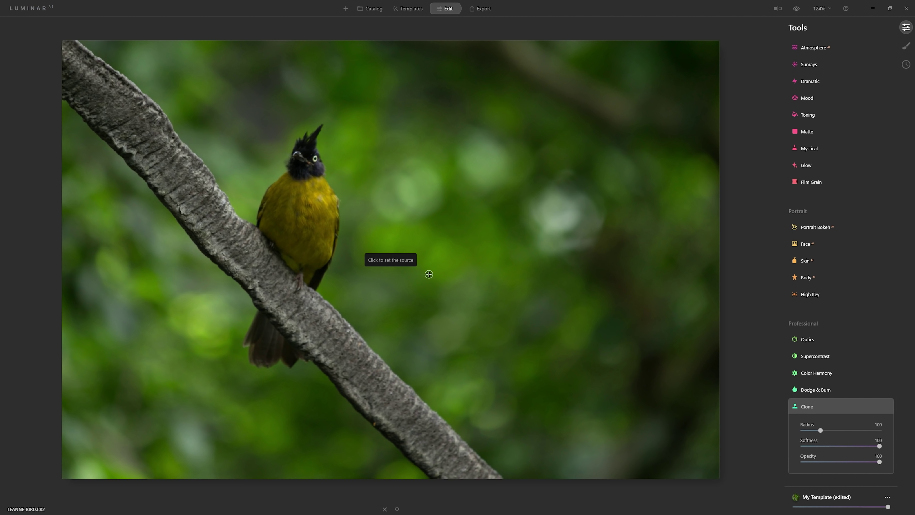
left_click(411, 279)
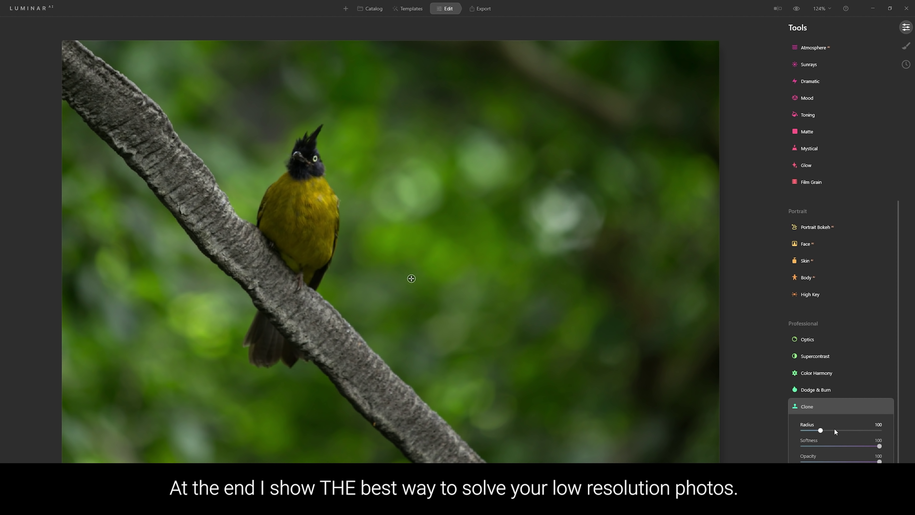
left_click_drag(879, 462, 848, 462)
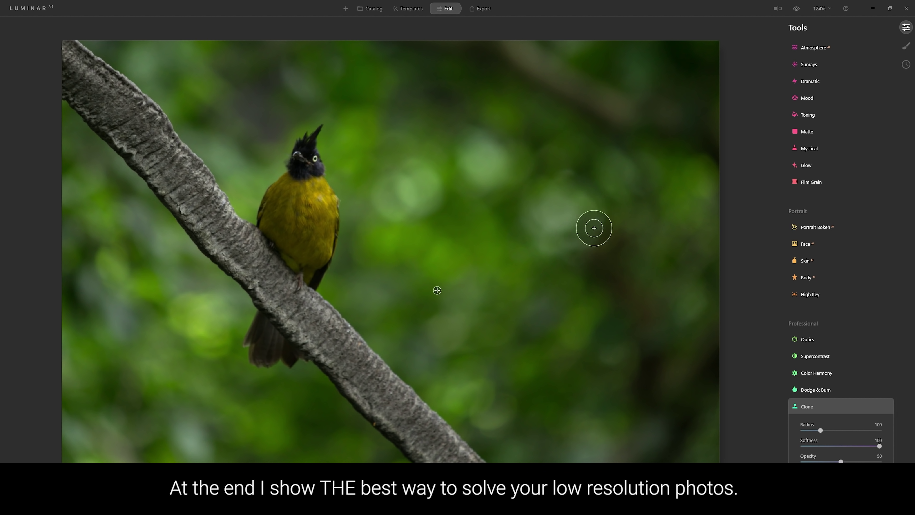
left_click(558, 213)
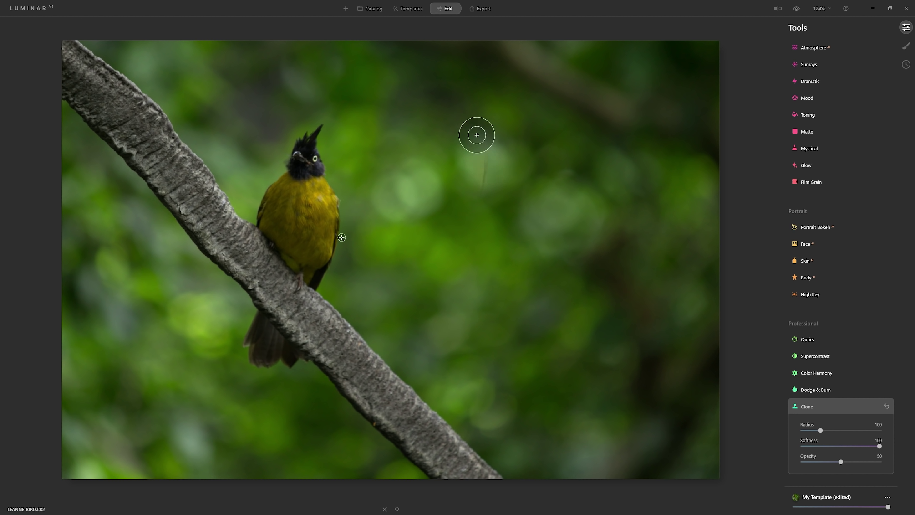
Step: Clone over more bright bokeh patches and enlarge the clone brush to radius 208
left_click(471, 263)
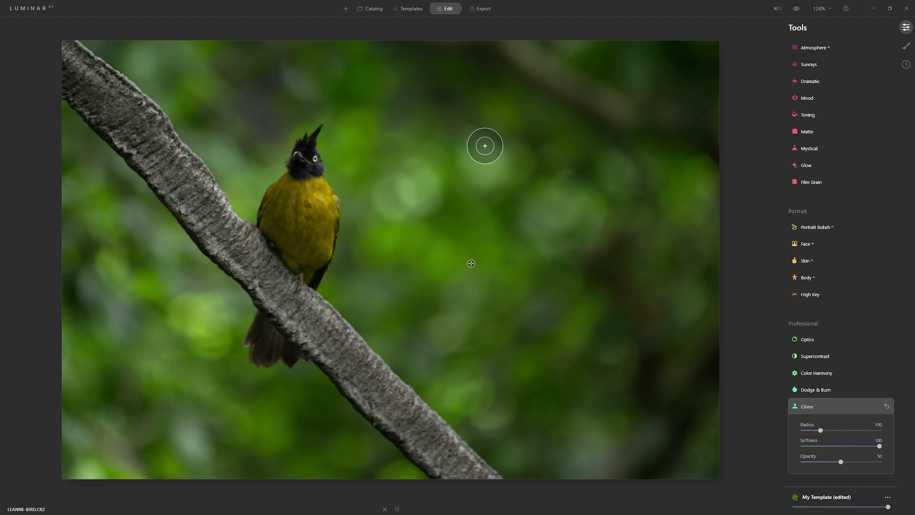
left_click(503, 313)
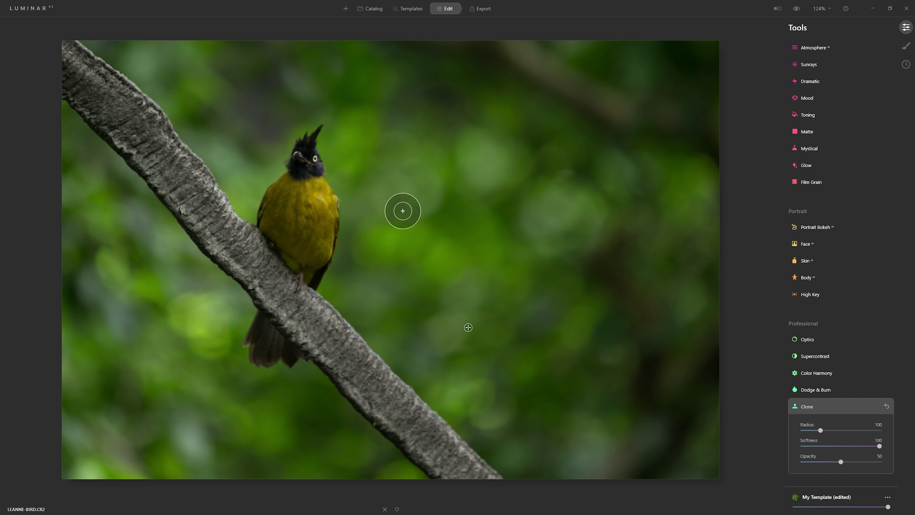
left_click(451, 279)
left_click(436, 283)
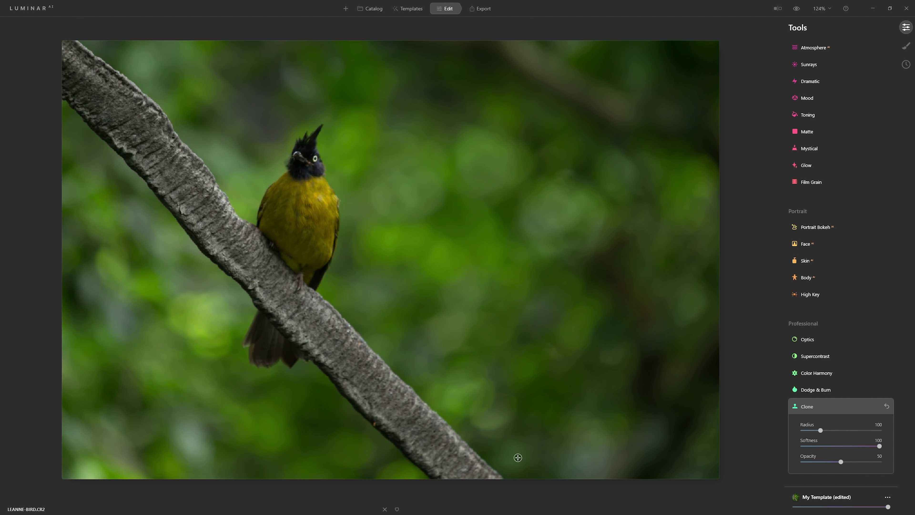
left_click(505, 465)
left_click(646, 291)
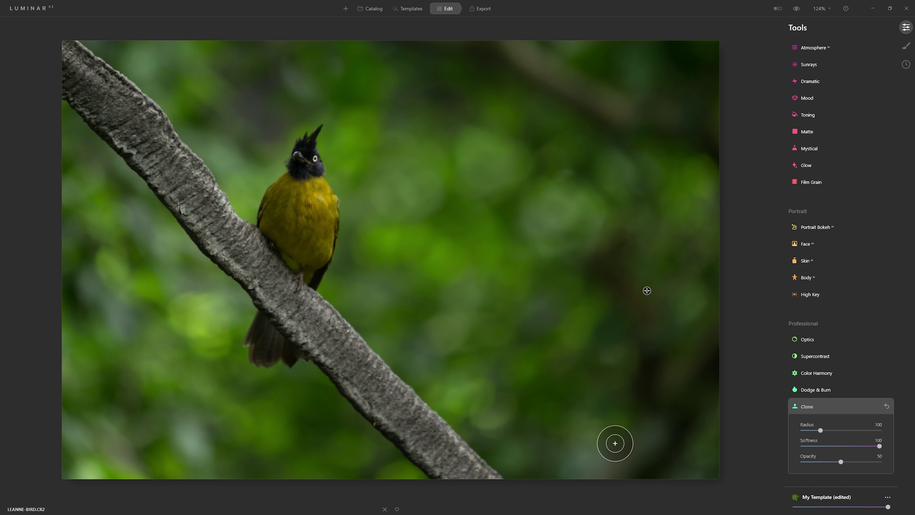
key("bracketright")
key("bracketright")
key("bracketright")
key("bracketright")
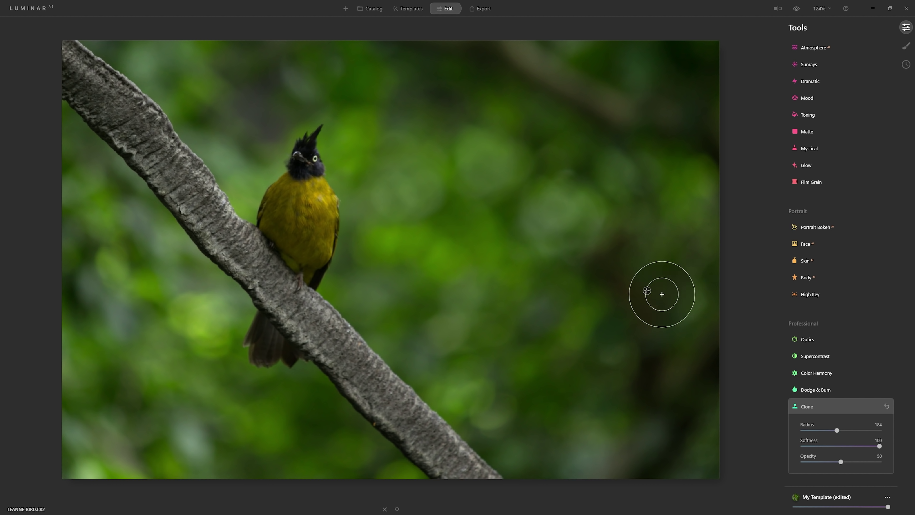
key("bracketright")
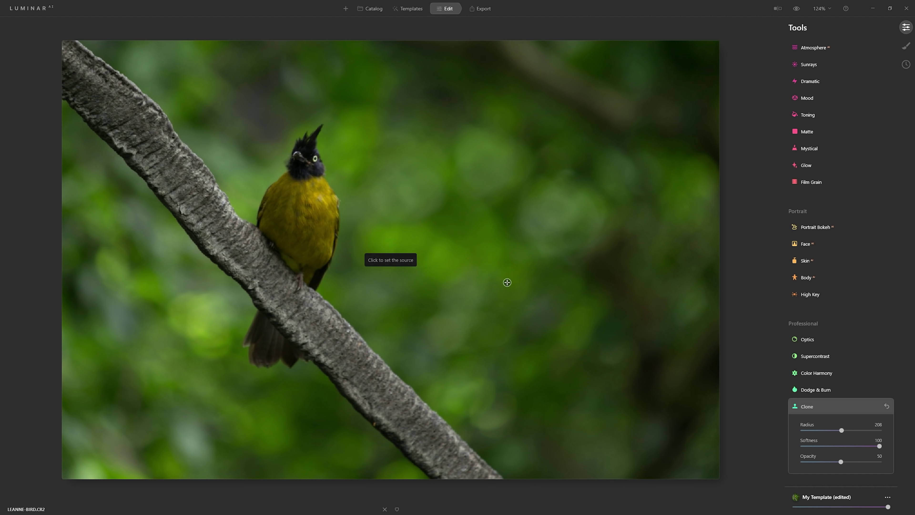
Step: Clone darker background over the bottom-left, above-left and left background areas
left_click(469, 243)
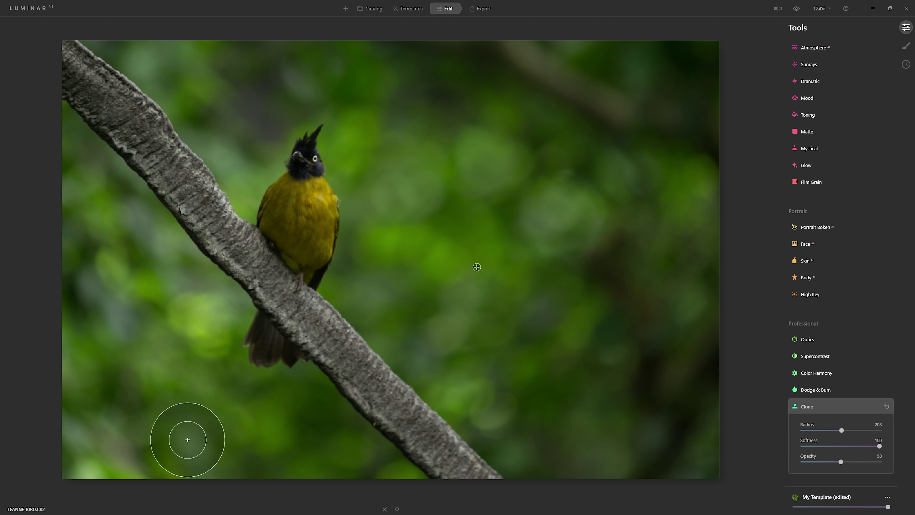
left_click(456, 221)
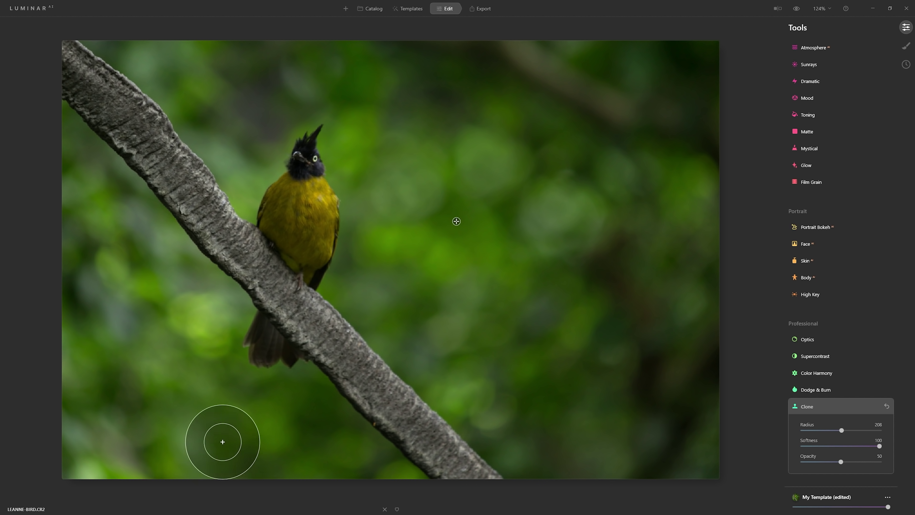
left_click(272, 123)
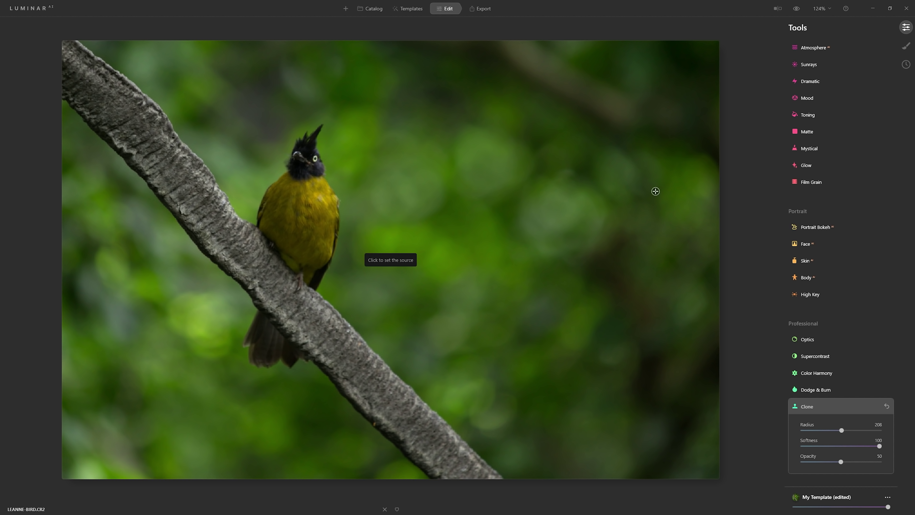
left_click(654, 202)
mouse_move(116, 317)
left_mouse_down()
mouse_move(57, 245)
mouse_move(179, 384)
left_mouse_up()
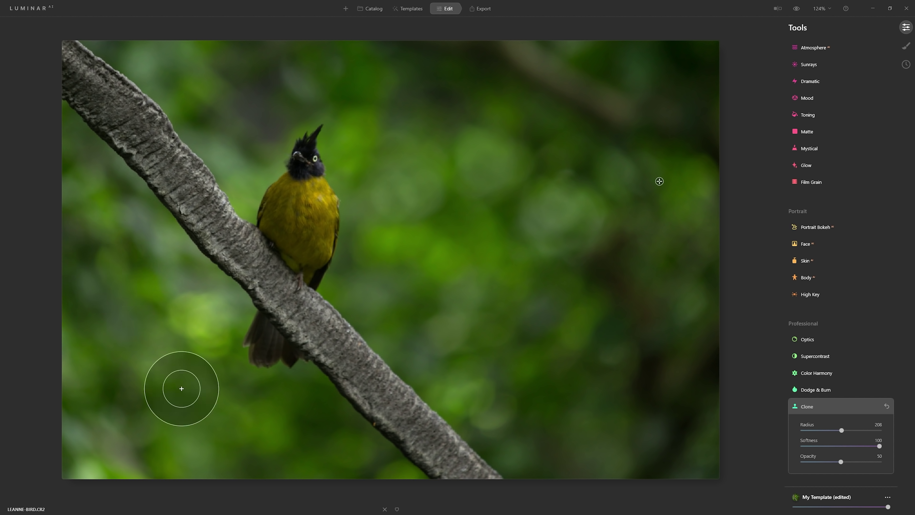
Step: Compare the cloned result against the original photo
left_click(795, 13)
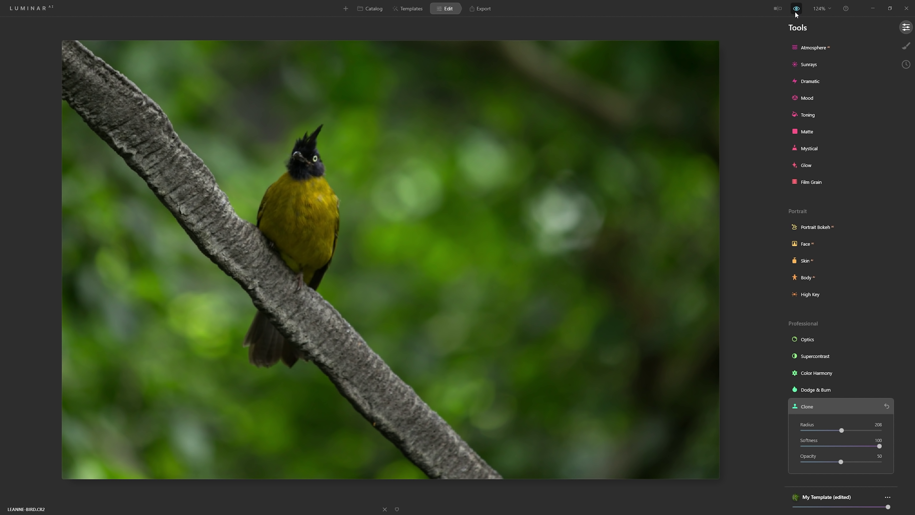
left_click(796, 13)
left_click(796, 13)
left_click(795, 13)
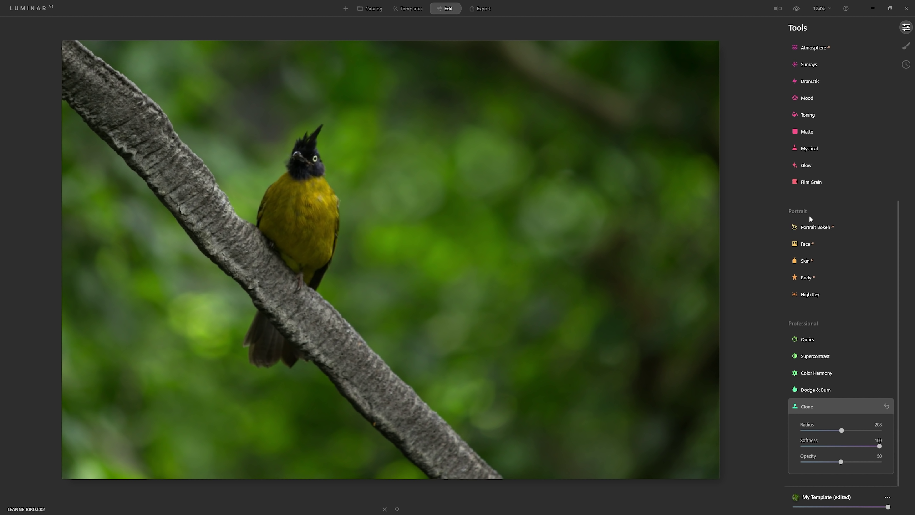
Step: Set Light Tint 23, Exposure 0.51, Smart Contrast 9 and Shadows 19
scroll(809, 216, "up", 7)
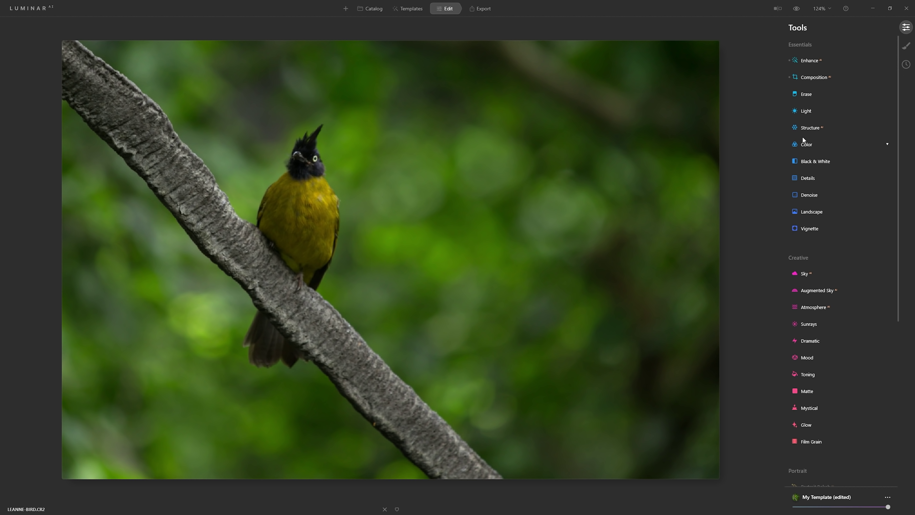
left_click(807, 112)
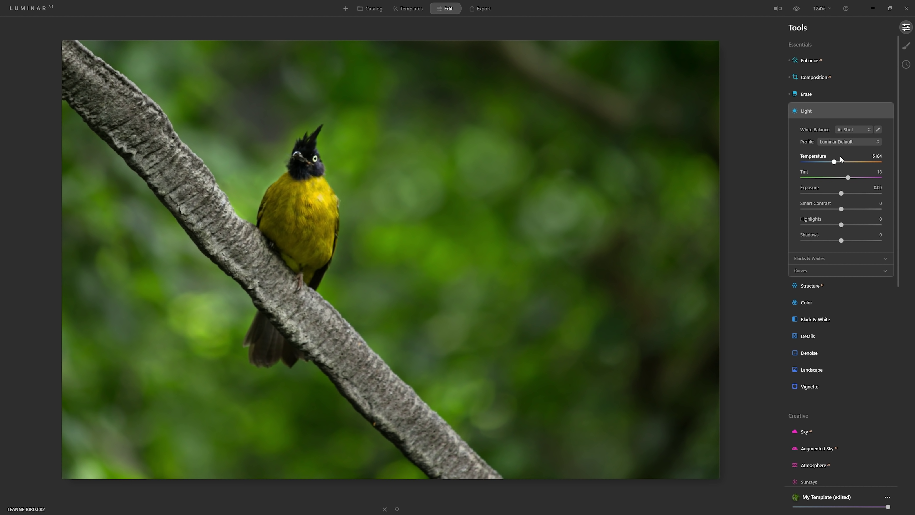
left_click_drag(848, 180, 851, 182)
left_click_drag(852, 178, 851, 177)
left_click_drag(842, 194, 847, 200)
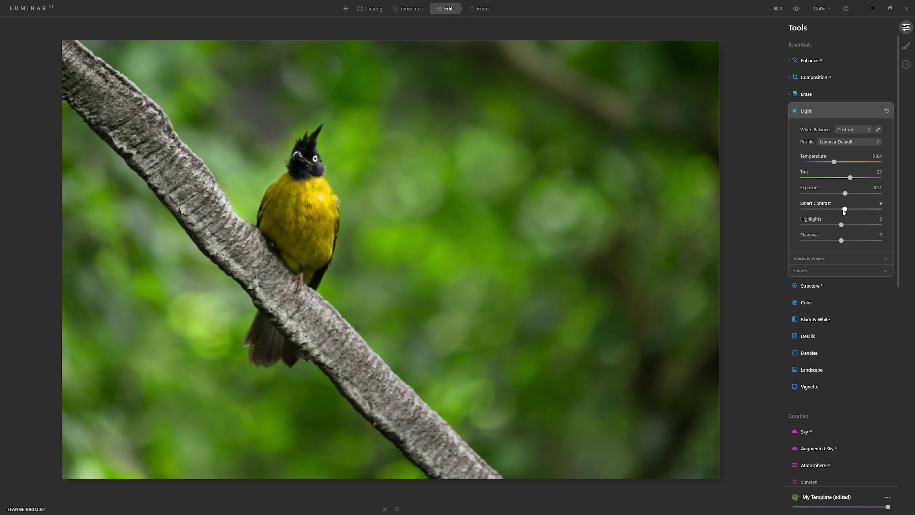
left_click_drag(842, 224, 914, 217)
mouse_move(840, 244)
left_mouse_down()
mouse_move(866, 241)
mouse_move(847, 243)
left_mouse_up()
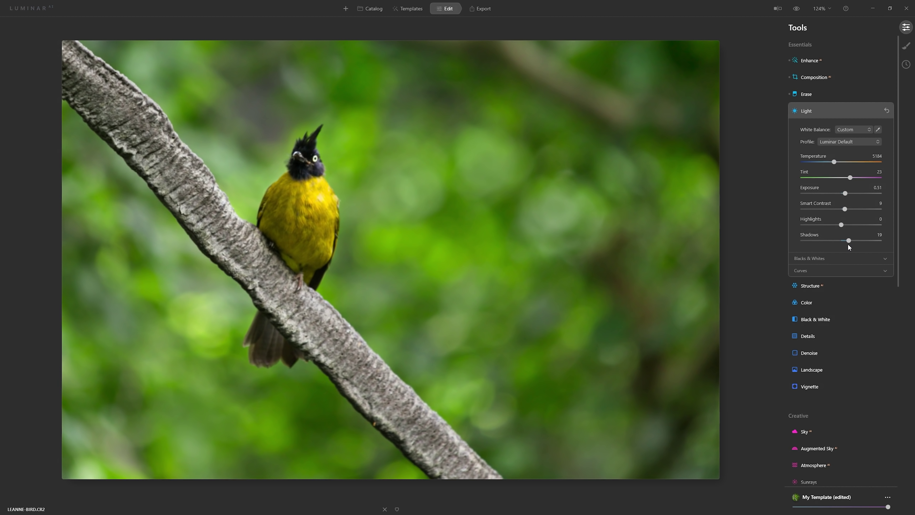
Step: Compare the Light-adjusted photo with the original, then open Structure
left_click(796, 9)
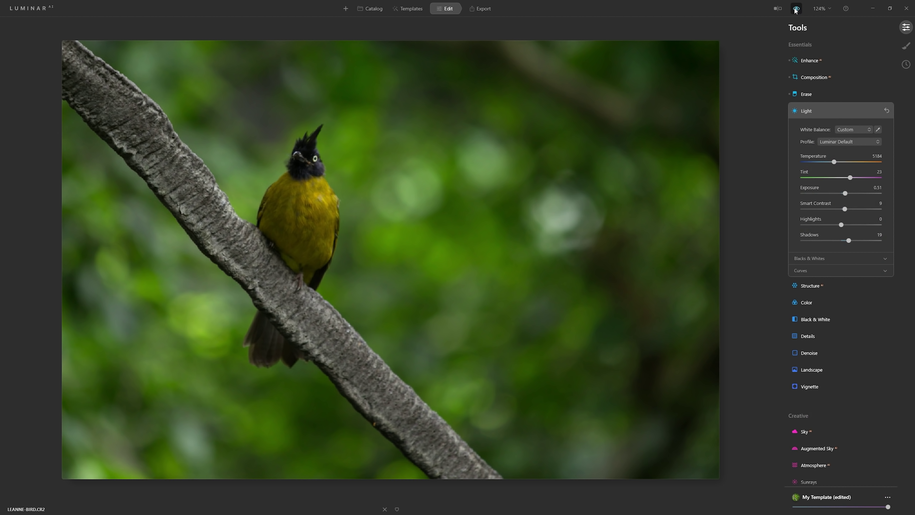
left_click(795, 10)
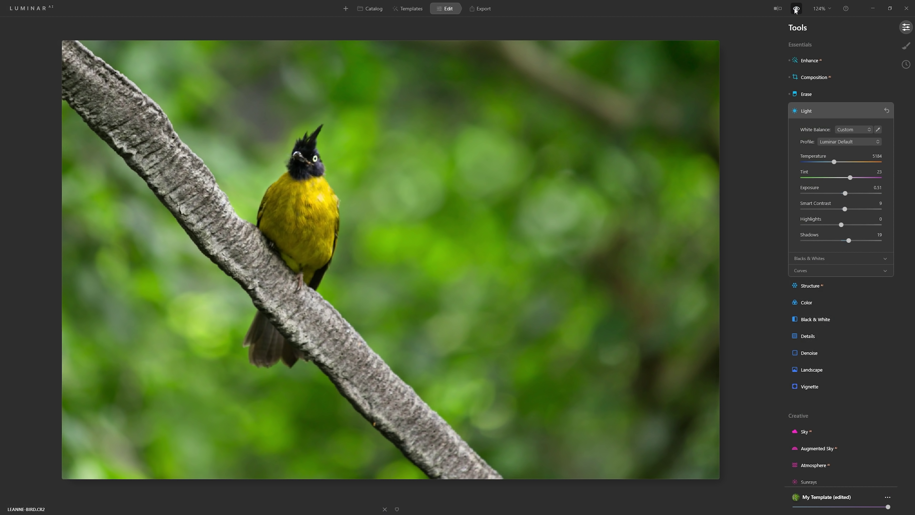
left_click(796, 10)
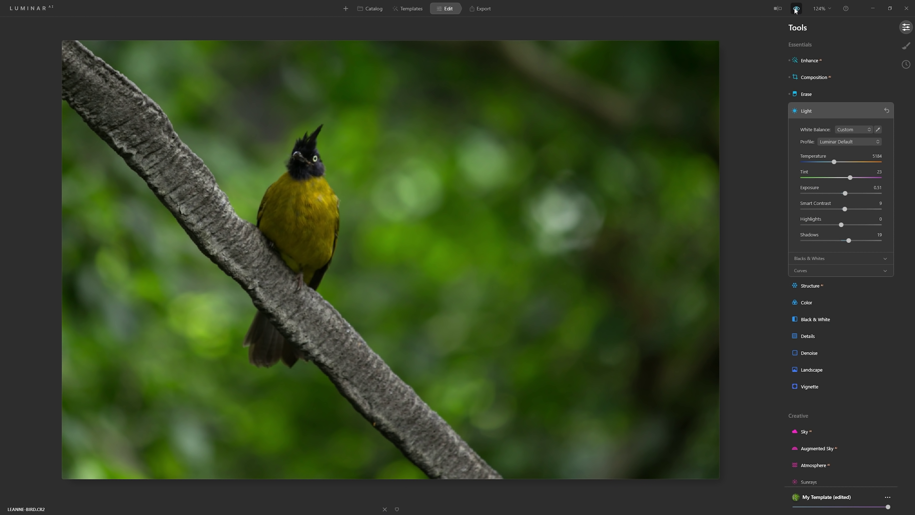
left_click(795, 10)
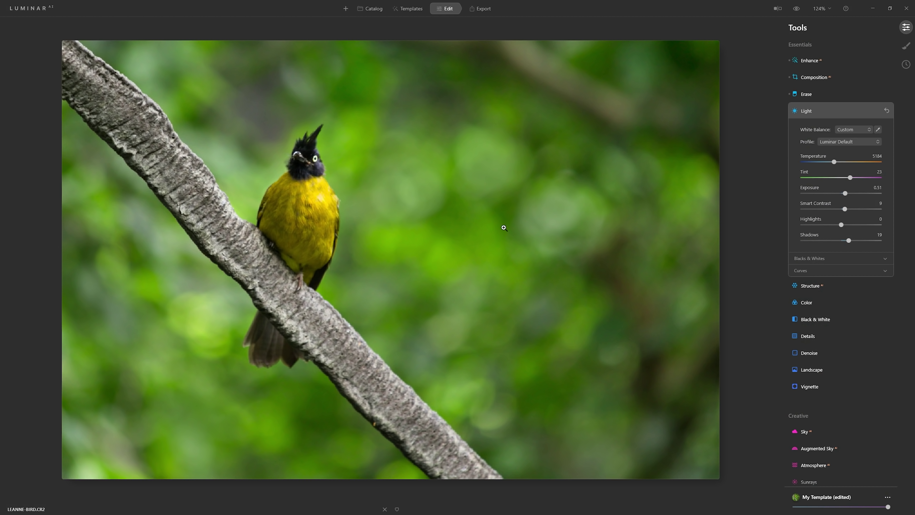
left_click(820, 285)
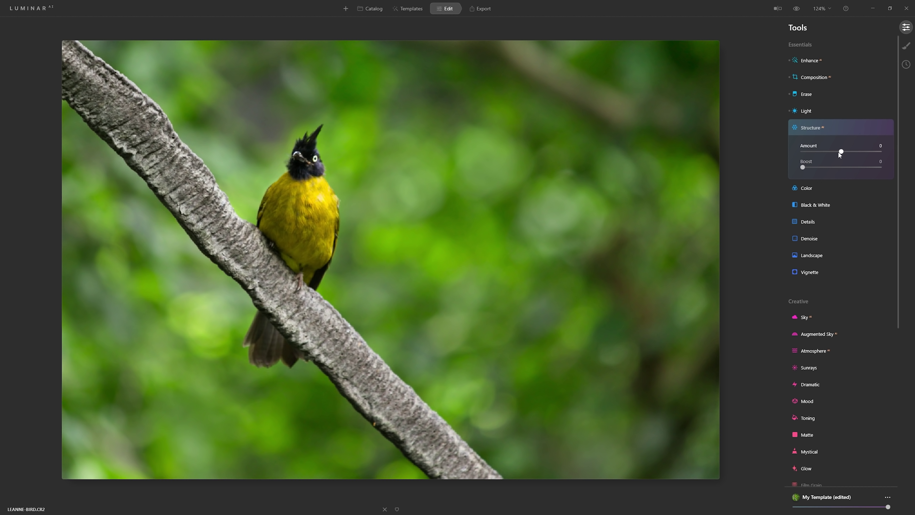
Step: Drag Structure Amount to 100, leaving Boost at 0
left_click_drag(845, 151, 901, 158)
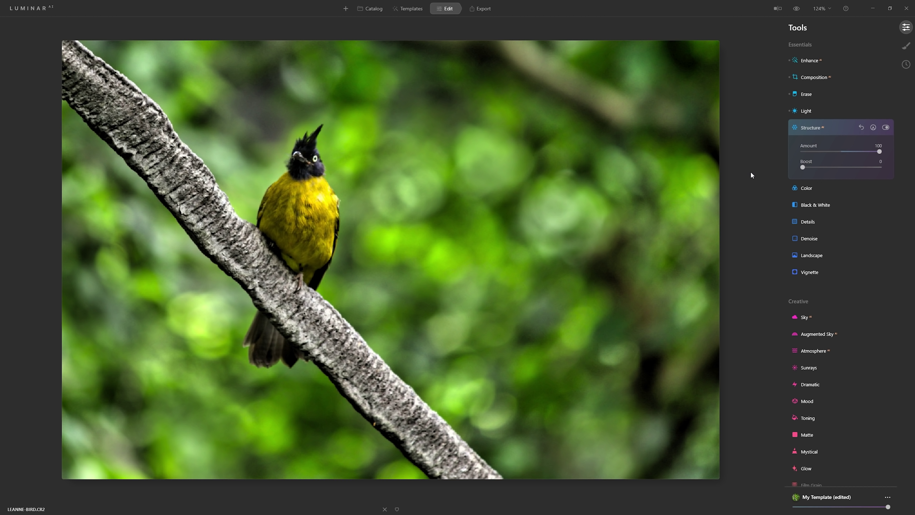
Step: Add a Paint Mask to Structure, brush over the branch and bird, and compare
left_click(874, 127)
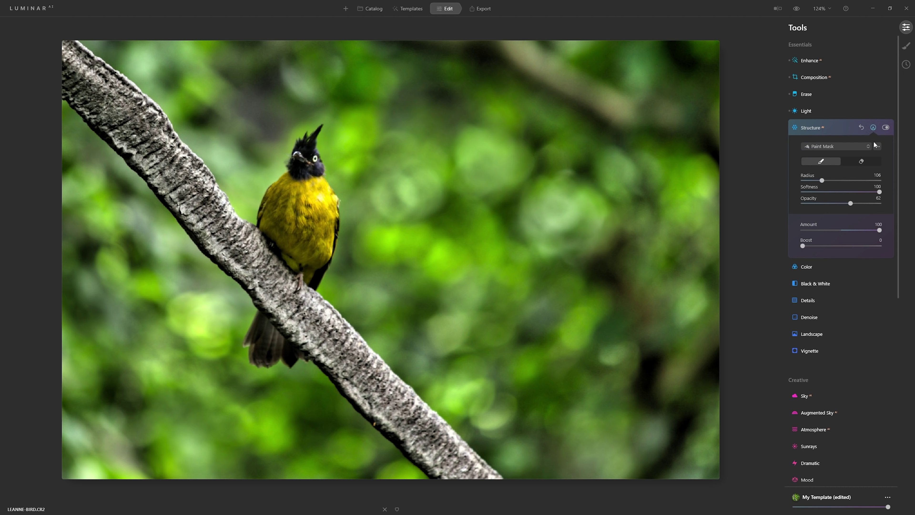
left_click(836, 203)
mouse_move(60, 62)
left_mouse_down()
mouse_move(68, 51)
mouse_move(203, 190)
mouse_move(256, 216)
mouse_move(248, 243)
mouse_move(270, 281)
mouse_move(353, 343)
mouse_move(404, 405)
mouse_move(355, 383)
mouse_move(451, 461)
mouse_move(296, 282)
mouse_move(304, 150)
mouse_move(305, 276)
mouse_move(266, 333)
mouse_move(253, 327)
mouse_move(336, 151)
mouse_move(322, 304)
left_mouse_up()
key("bracketleft")
key("bracketleft")
key("bracketleft")
key("bracketleft")
key("bracketleft")
key("bracketleft")
mouse_move(305, 155)
left_mouse_down()
mouse_move(325, 218)
mouse_move(303, 210)
mouse_move(291, 239)
mouse_move(299, 222)
mouse_move(288, 184)
mouse_move(264, 219)
mouse_move(283, 215)
mouse_move(295, 186)
mouse_move(305, 191)
mouse_move(303, 167)
mouse_move(306, 219)
mouse_move(306, 155)
mouse_move(303, 244)
left_mouse_up()
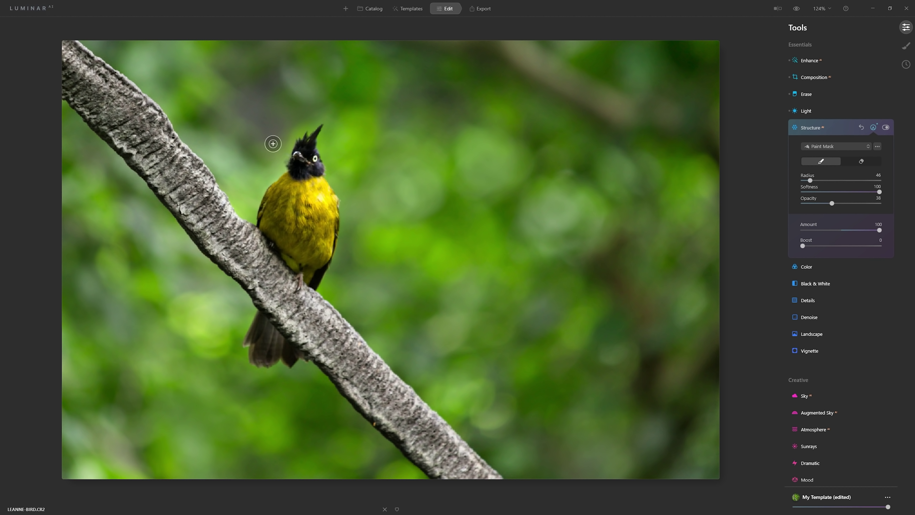
mouse_move(211, 192)
left_mouse_down()
mouse_move(247, 241)
mouse_move(411, 413)
left_mouse_up()
left_click(885, 128)
left_click(886, 128)
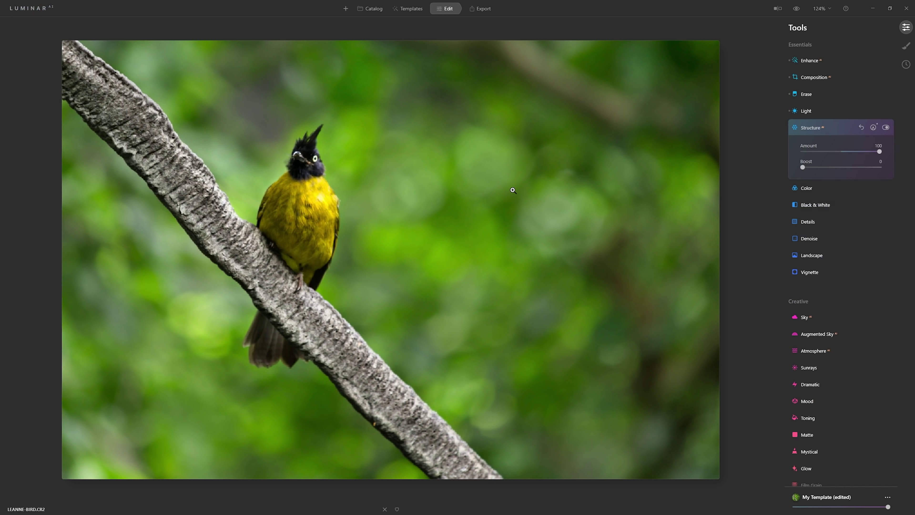
Step: Erase excess Structure mask along the branch with a larger eraser brush
left_click(873, 127)
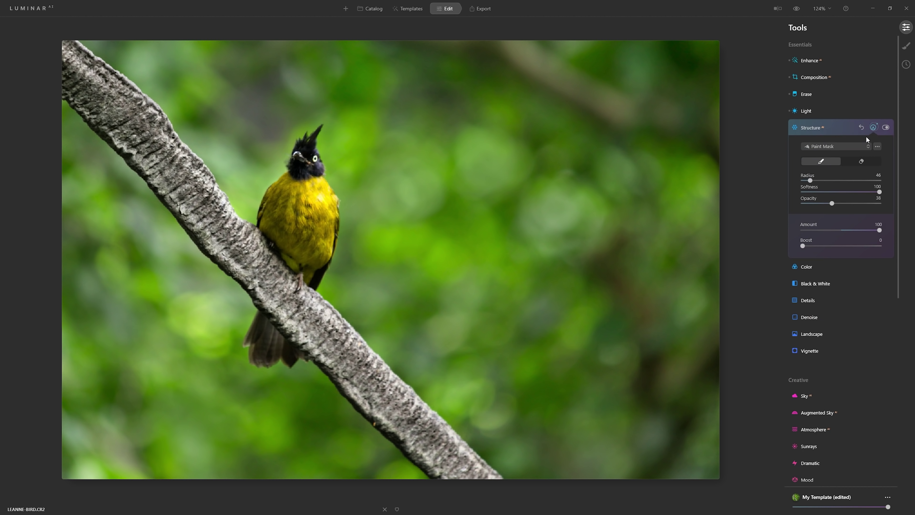
left_click(858, 163)
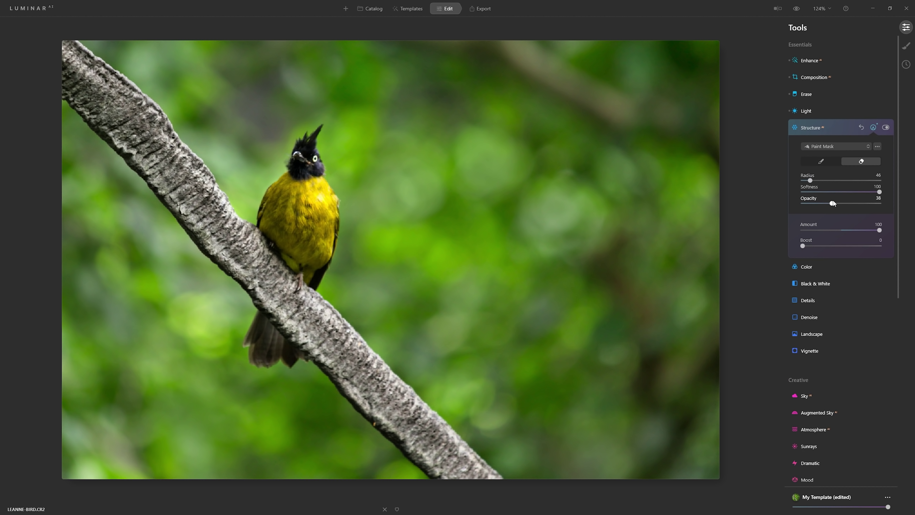
key("bracketright")
key("bracketright")
key("bracketright")
key("bracketright")
key("bracketright")
key("bracketright")
key("bracketright")
key("bracketright")
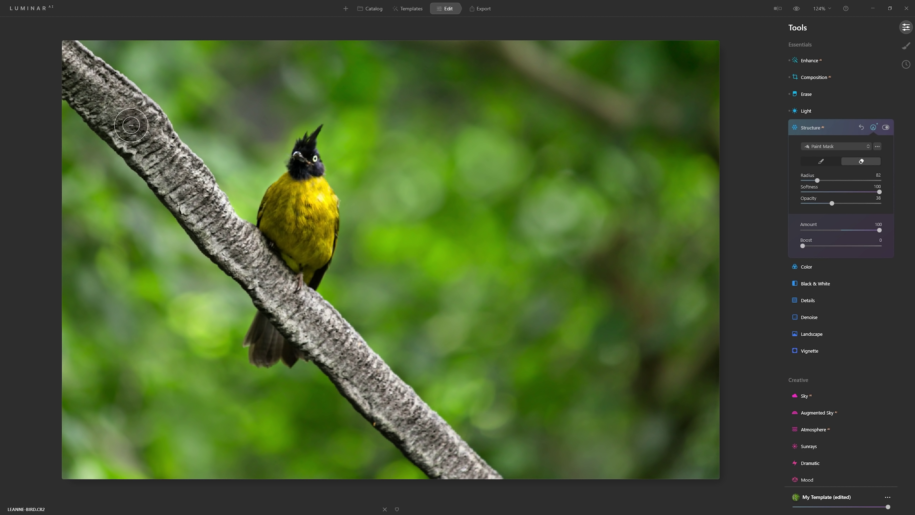
key("bracketright")
key("bracketright")
mouse_move(71, 52)
left_mouse_down()
mouse_move(104, 100)
mouse_move(178, 155)
mouse_move(215, 206)
mouse_move(207, 209)
left_mouse_up()
mouse_move(100, 123)
left_mouse_down()
mouse_move(206, 198)
mouse_move(267, 288)
mouse_move(484, 468)
left_mouse_up()
left_click_drag(308, 348, 484, 435)
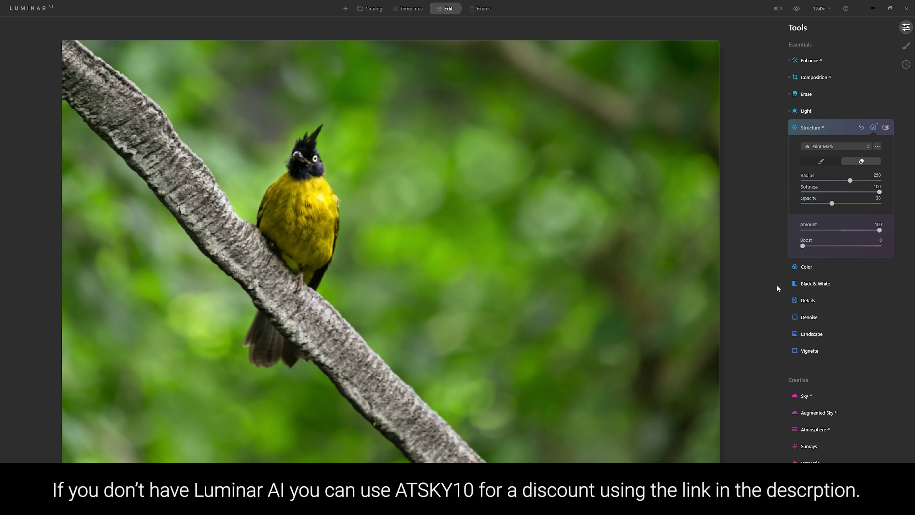
left_click(809, 266)
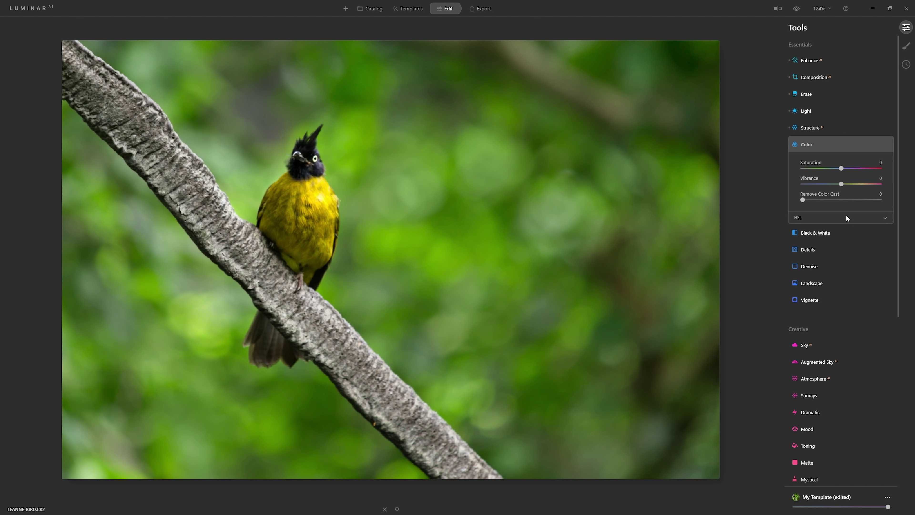
Step: Try lower Saturation and Vibrance, then reset both to 0
left_click_drag(843, 166, 840, 167)
double_click(826, 169)
left_click_drag(840, 184, 828, 185)
double_click(828, 184)
Step: In HSL, shift the Green hue to -45 and desaturate Green to -59
left_click(805, 218)
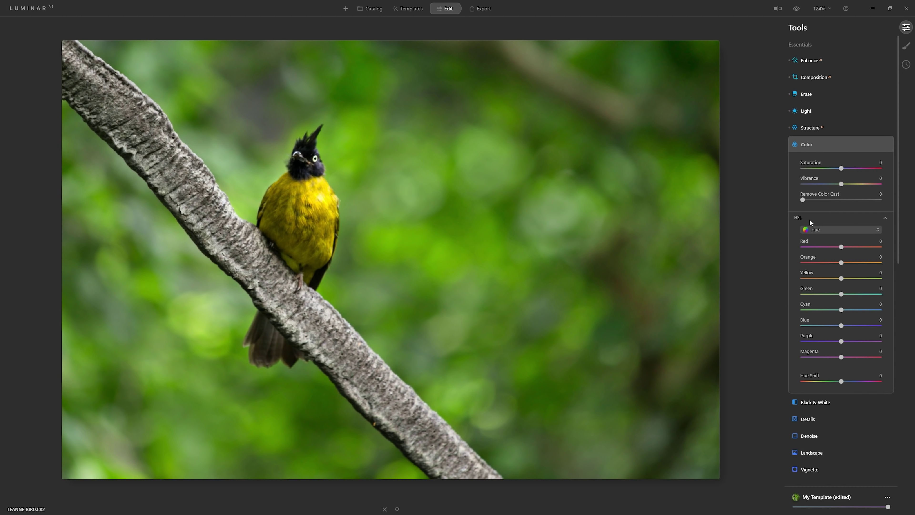
left_click(849, 229)
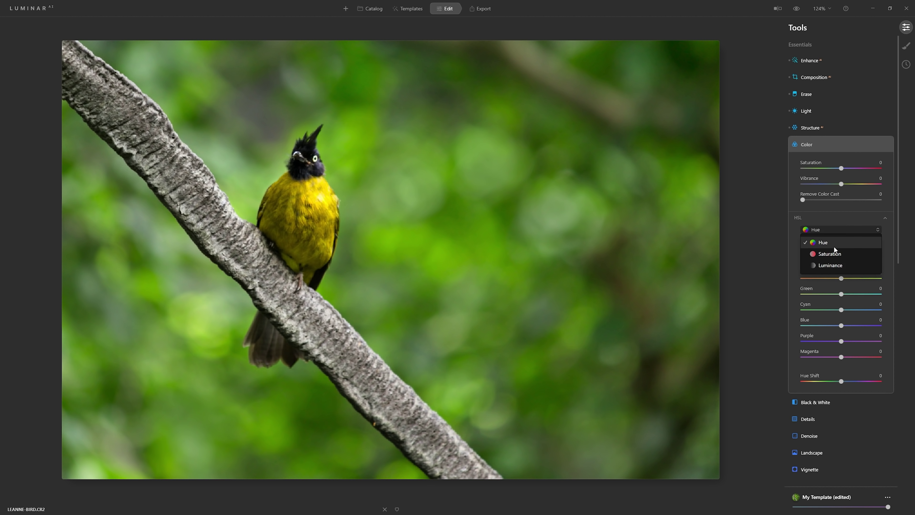
left_click(839, 229)
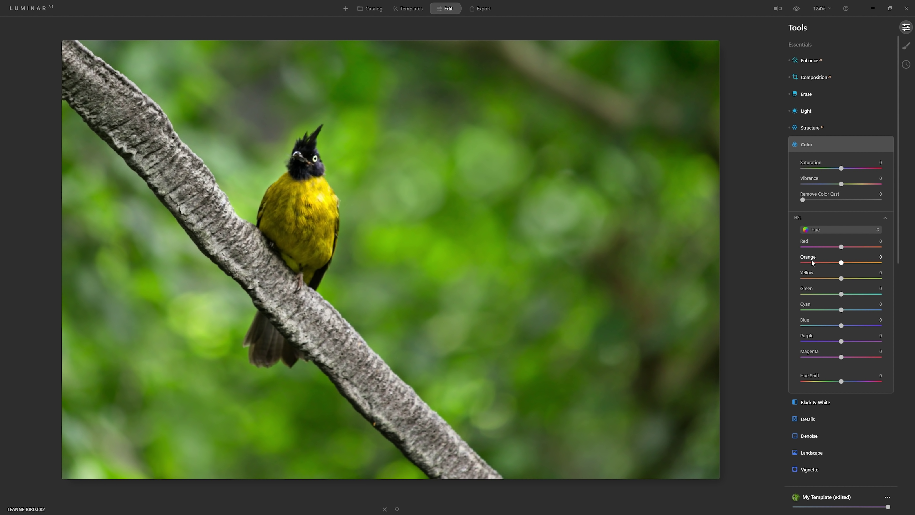
left_click_drag(841, 294, 817, 296)
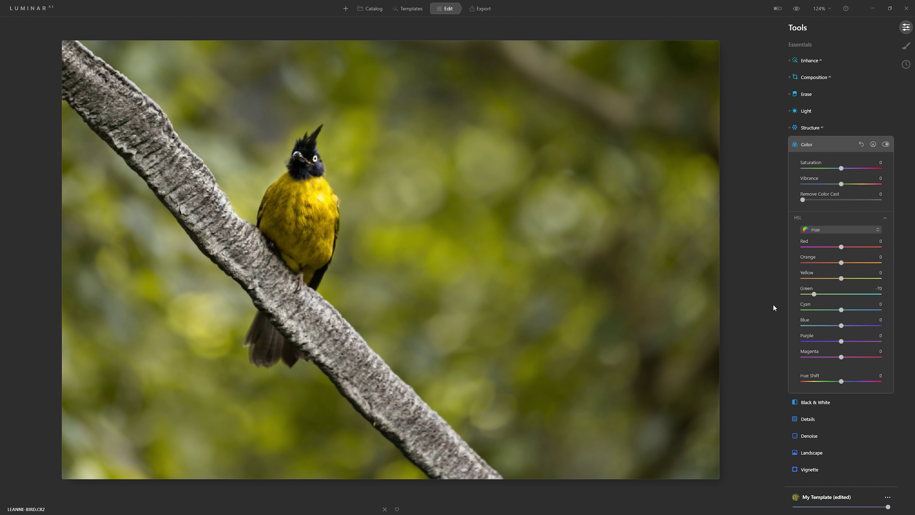
left_click_drag(815, 294, 825, 296)
left_click(832, 230)
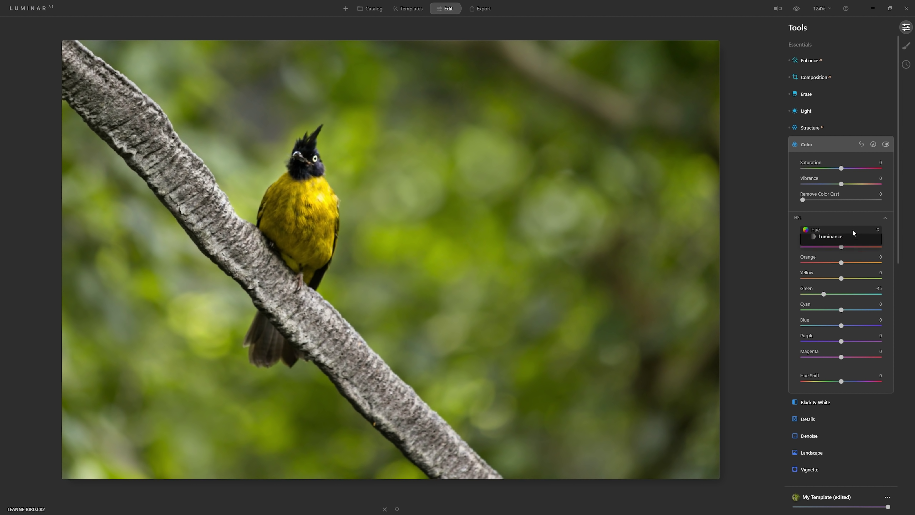
left_click(832, 254)
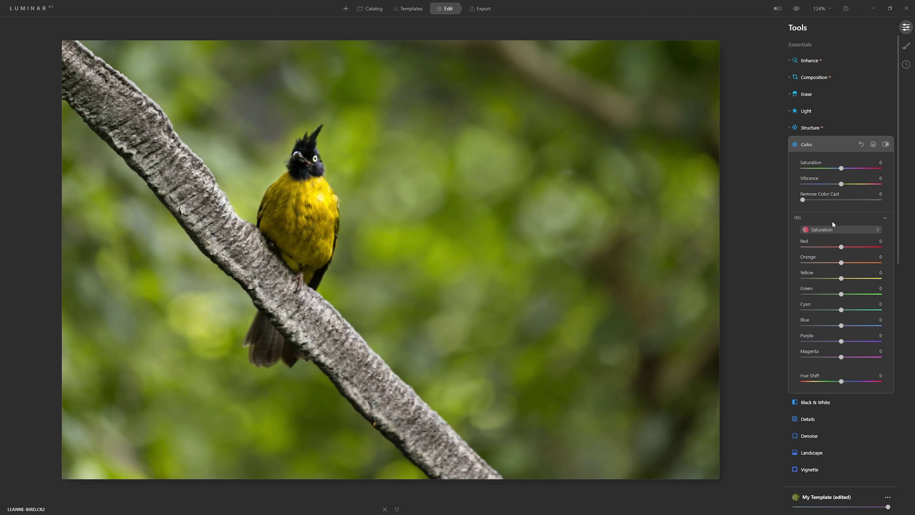
left_click_drag(838, 296, 855, 285)
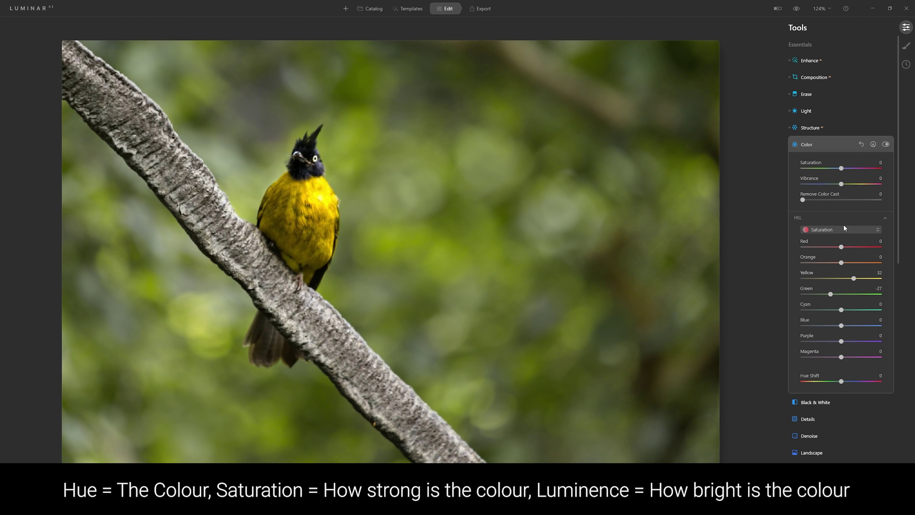
Step: Set HSL Luminance Yellow to 41 and Green to -13, then compare with the original
left_click(847, 230)
left_click(837, 268)
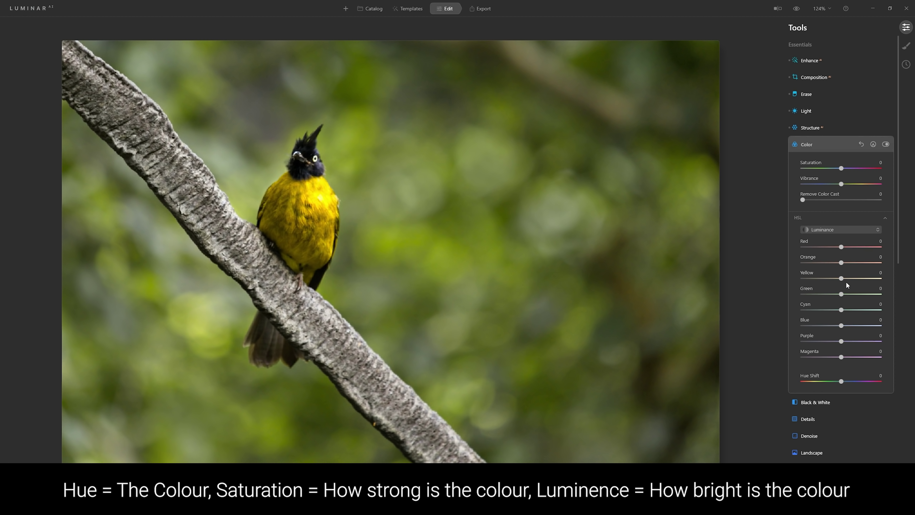
mouse_move(851, 281)
left_mouse_down()
mouse_move(881, 285)
mouse_move(847, 286)
mouse_move(859, 287)
left_mouse_up()
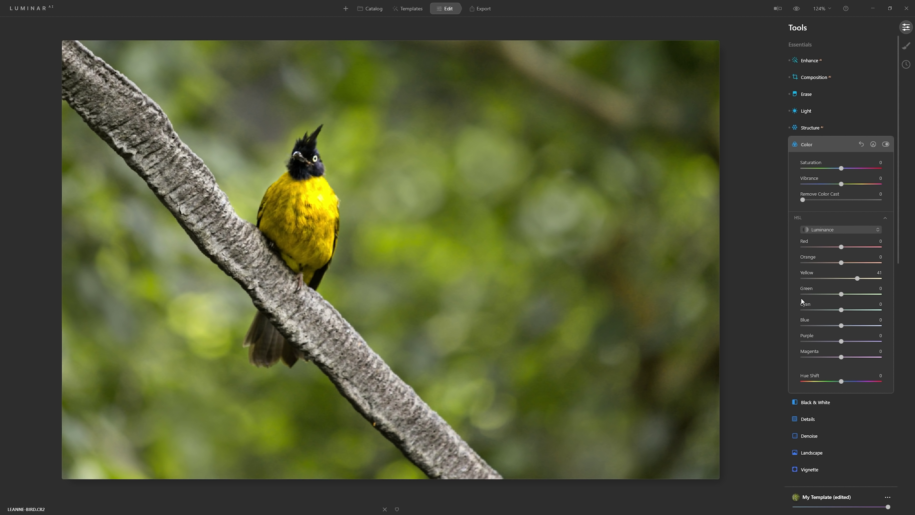
left_click_drag(841, 295, 804, 297)
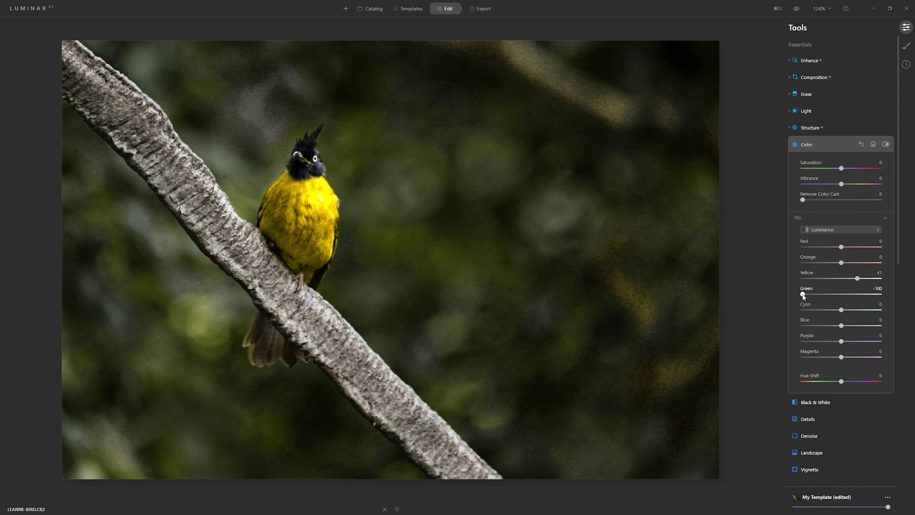
left_click_drag(804, 297, 806, 297)
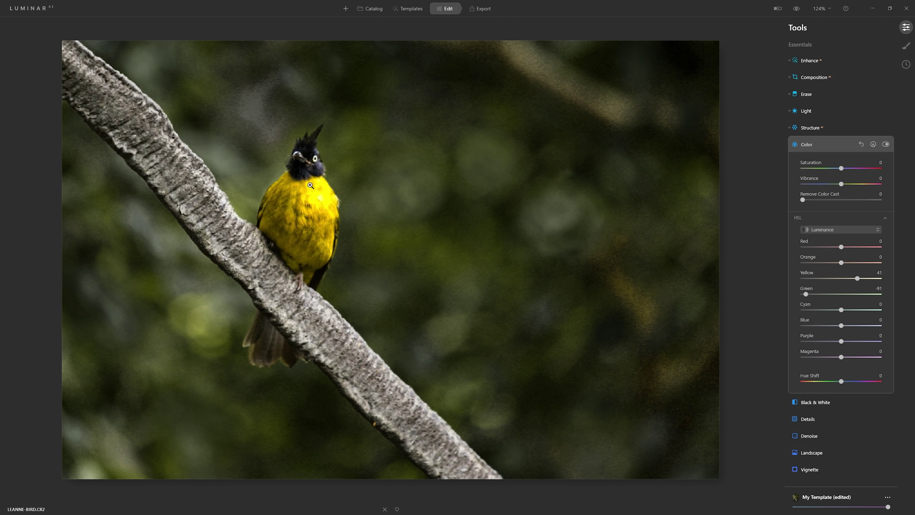
double_click(805, 295)
left_click_drag(806, 294, 799, 296)
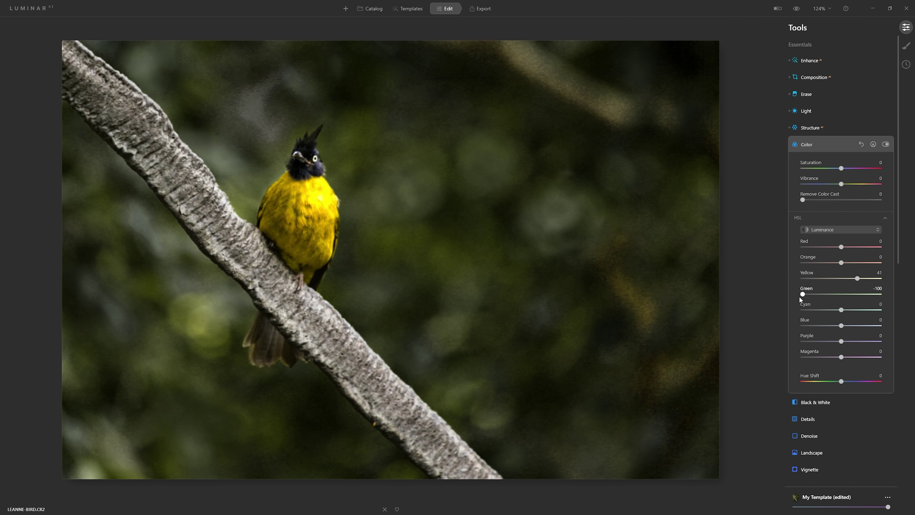
left_click_drag(805, 295, 839, 295)
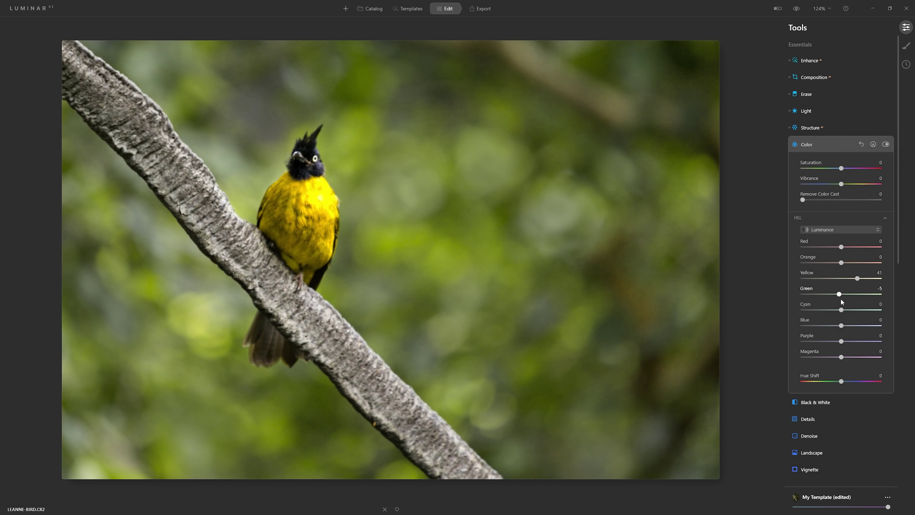
left_click_drag(840, 297, 838, 299)
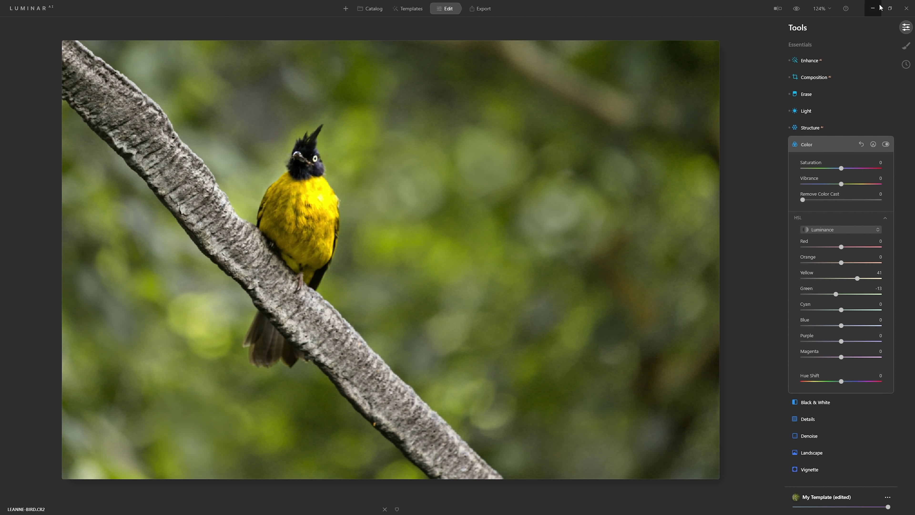
left_click(798, 9)
left_click(797, 9)
Step: In HSL, set Green saturation to -25 and Green hue to -15
left_click(847, 231)
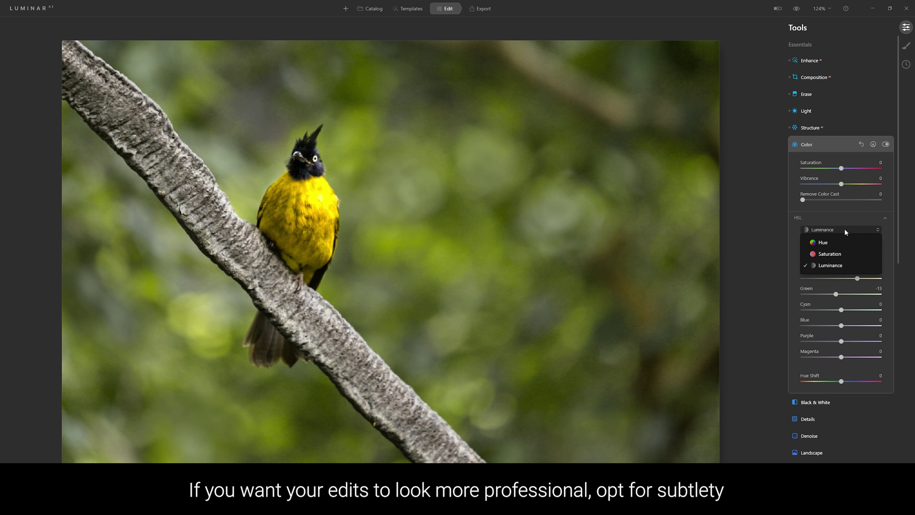
left_click(828, 252)
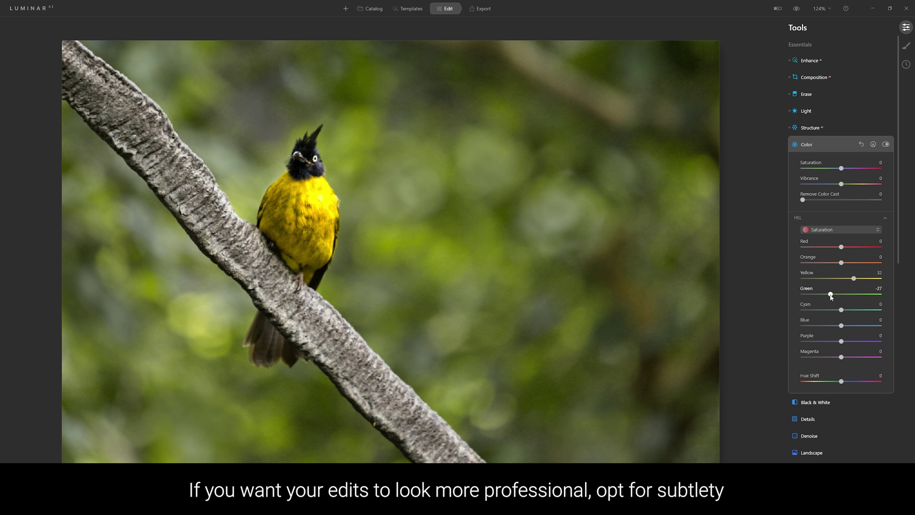
left_click_drag(830, 294, 834, 294)
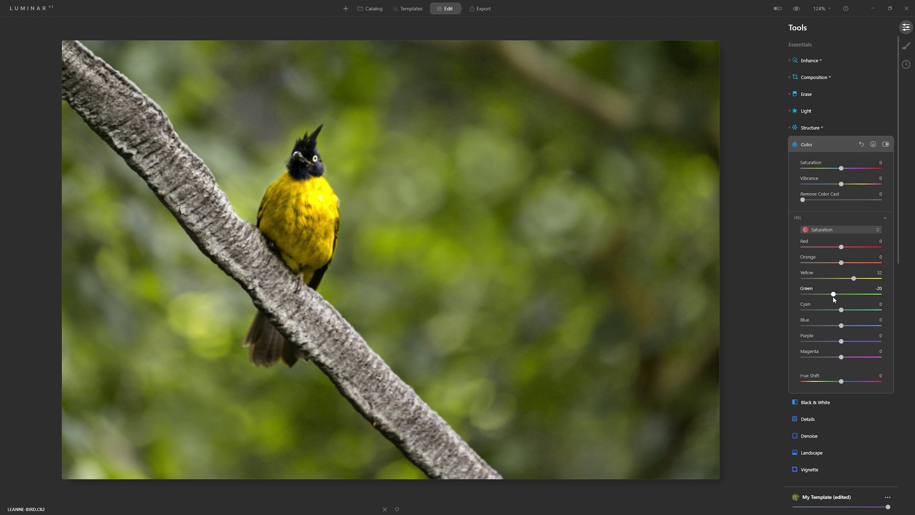
left_click(836, 231)
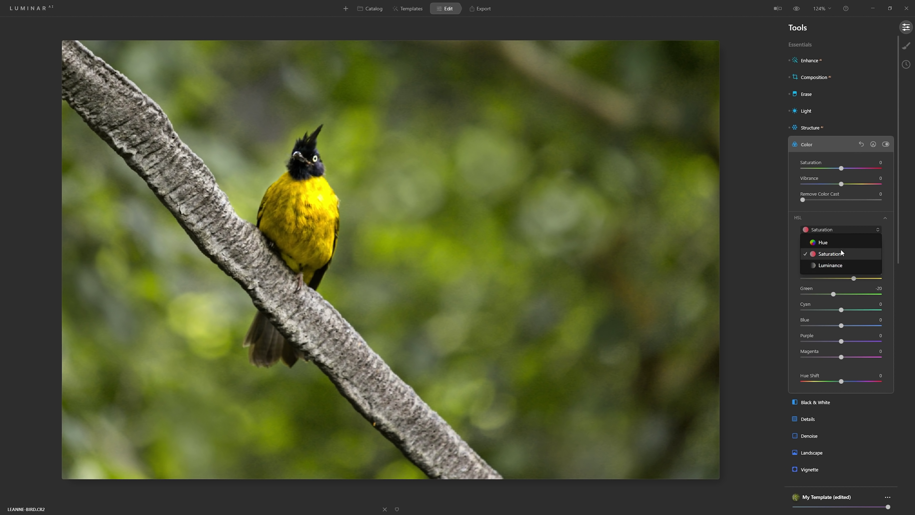
left_click(845, 242)
left_click_drag(833, 296, 839, 297)
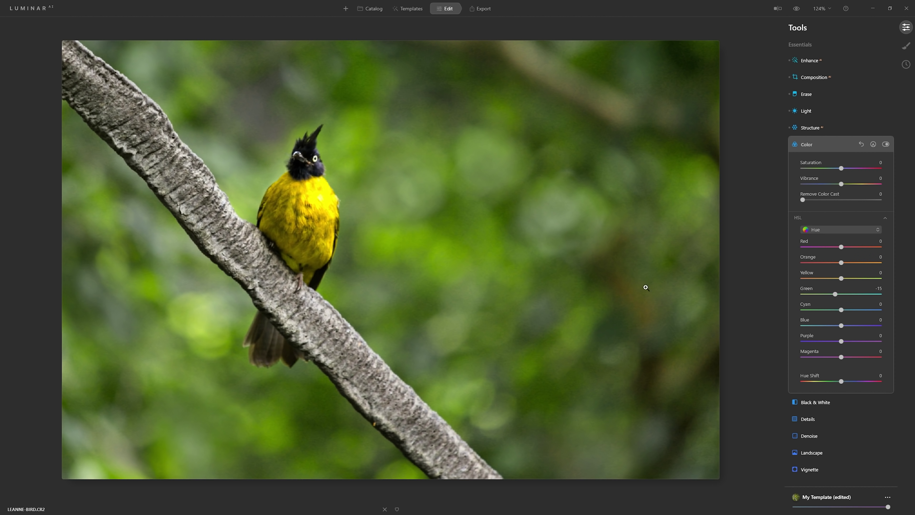
left_click(843, 230)
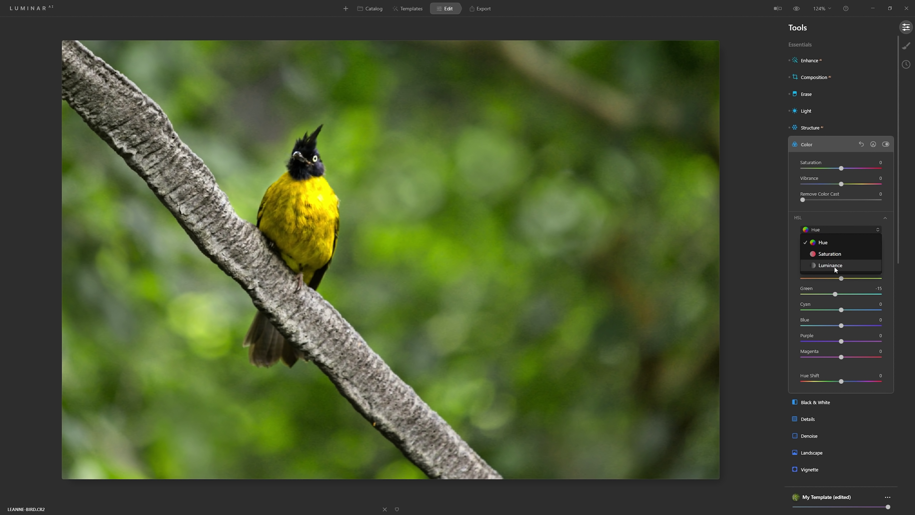
left_click(830, 254)
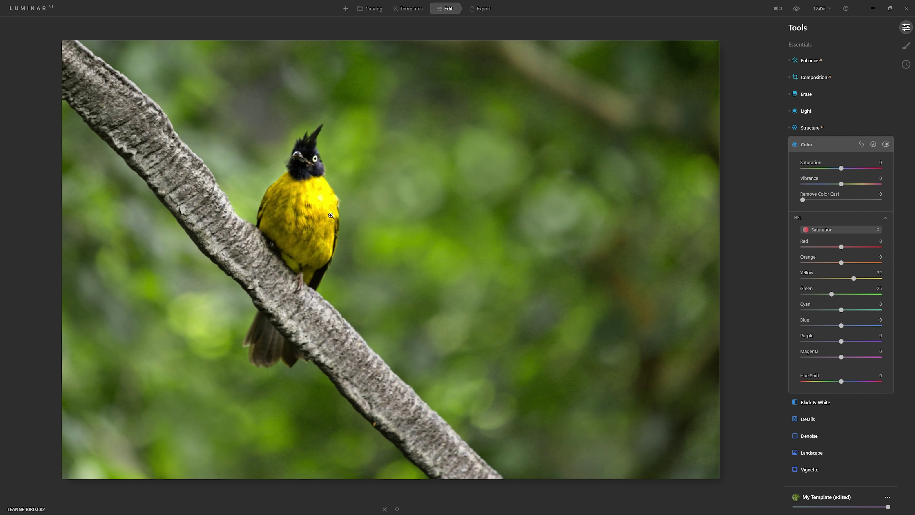
Step: Compare the muted greens against the unedited original photo
left_click(797, 9)
left_click(797, 9)
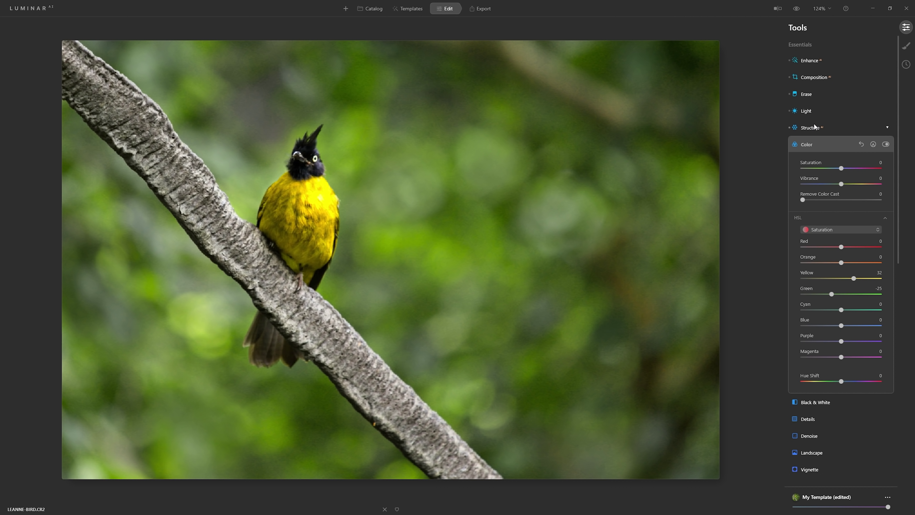
left_click(816, 9)
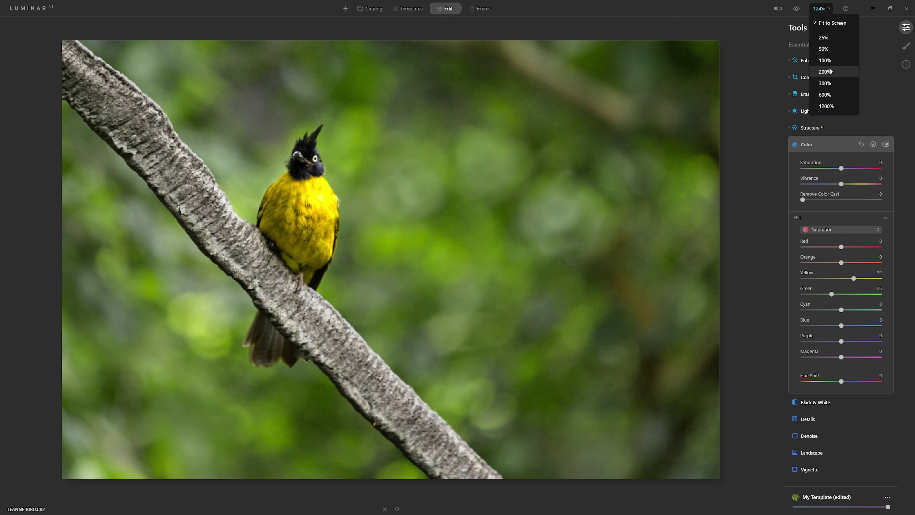
Step: Zoom to 200% on the bird and add sharpening in the Details tool
left_click(825, 71)
left_click_drag(366, 155, 496, 172)
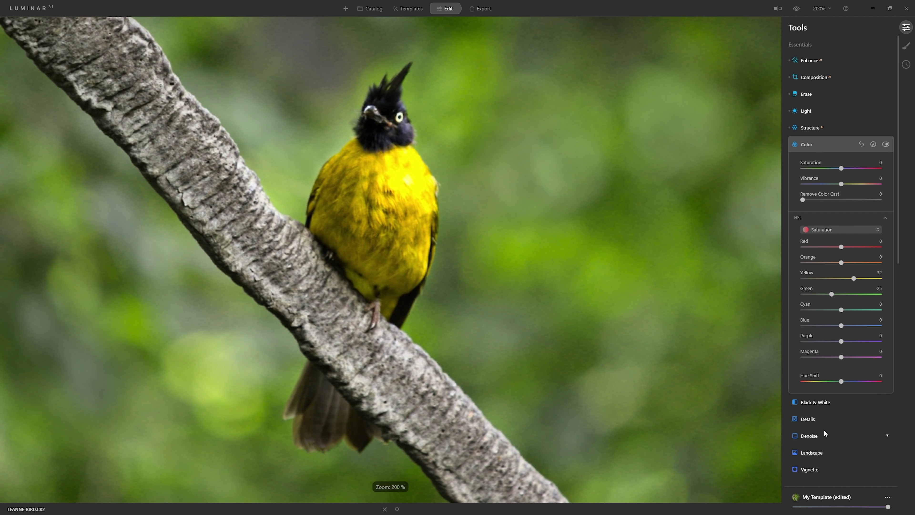
left_click(819, 418)
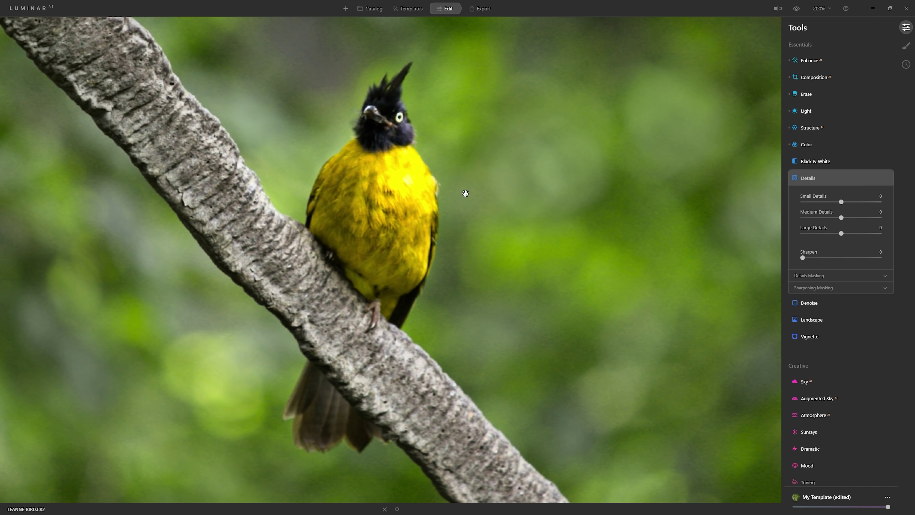
left_click_drag(804, 257, 875, 255)
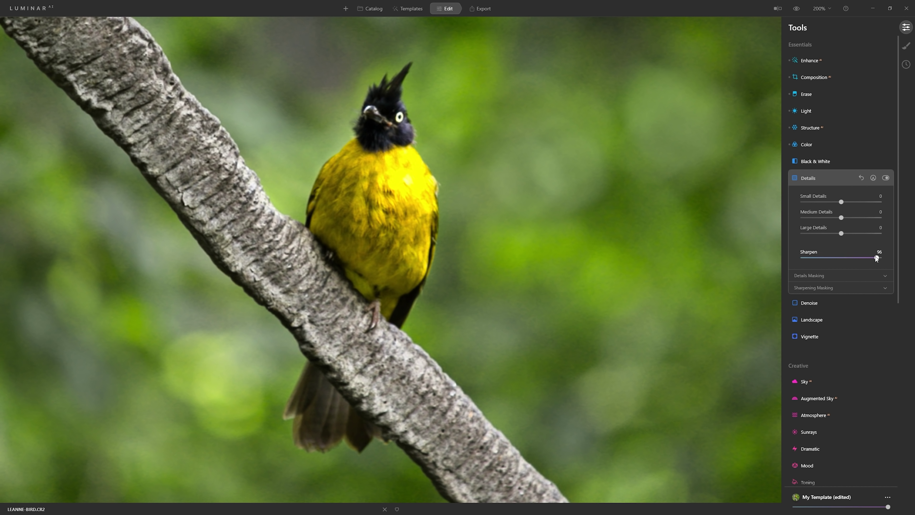
left_click_drag(827, 271, 806, 268)
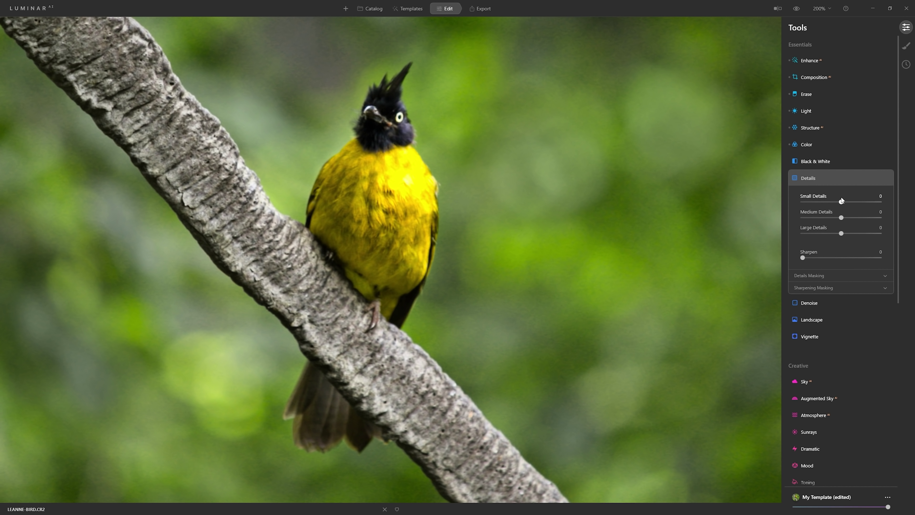
Step: Preview each Details slider at maximum, then set Small Details 23, Medium 10, Large 0
left_click_drag(850, 202, 898, 210)
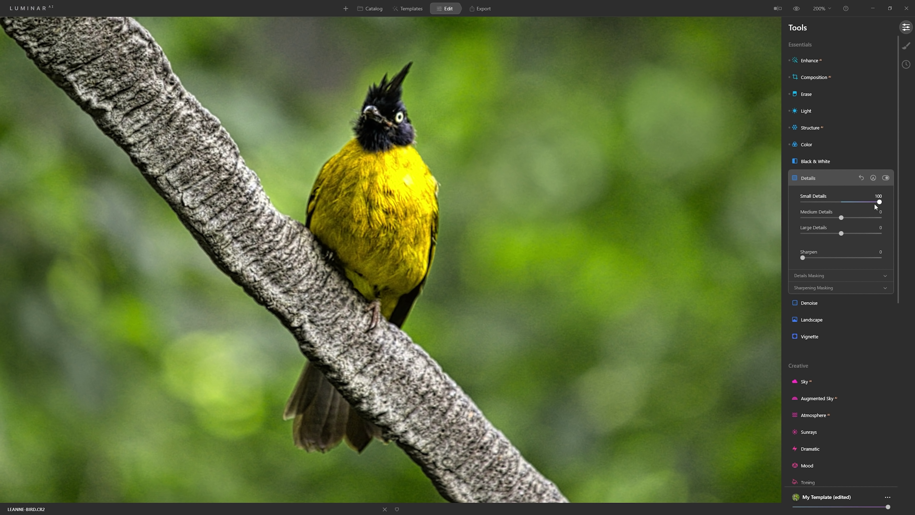
double_click(880, 202)
left_click_drag(842, 218, 896, 218)
double_click(880, 217)
left_click_drag(842, 234, 894, 232)
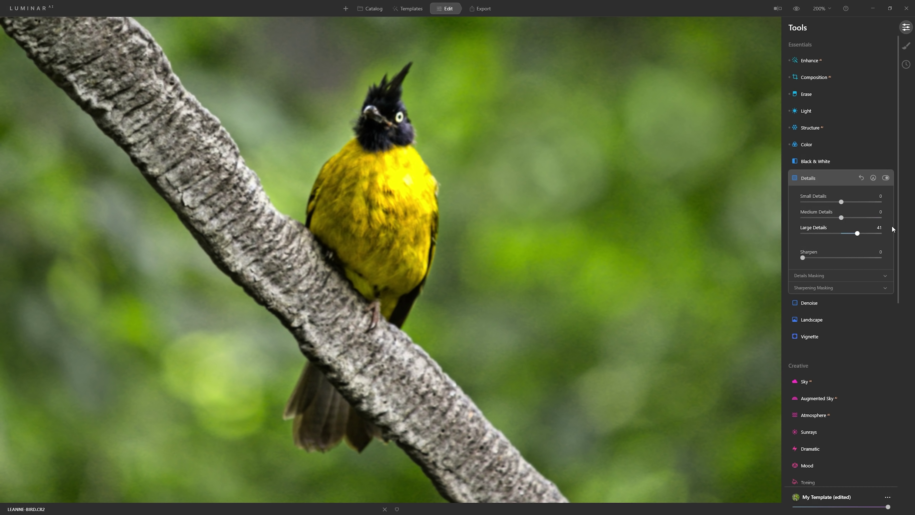
double_click(880, 234)
left_click_drag(841, 202, 848, 219)
Step: Set Sharpen to 77 and toggle Details off and on to compare
left_click(885, 178)
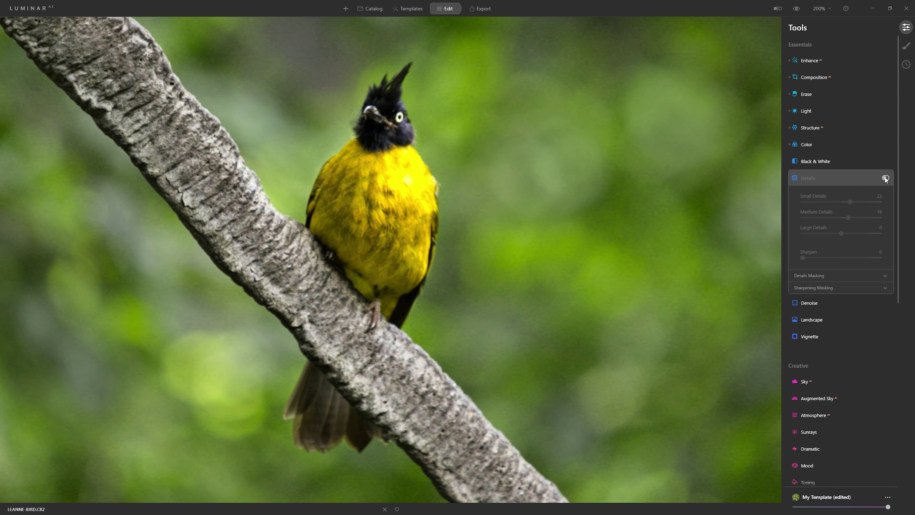
left_click(884, 176)
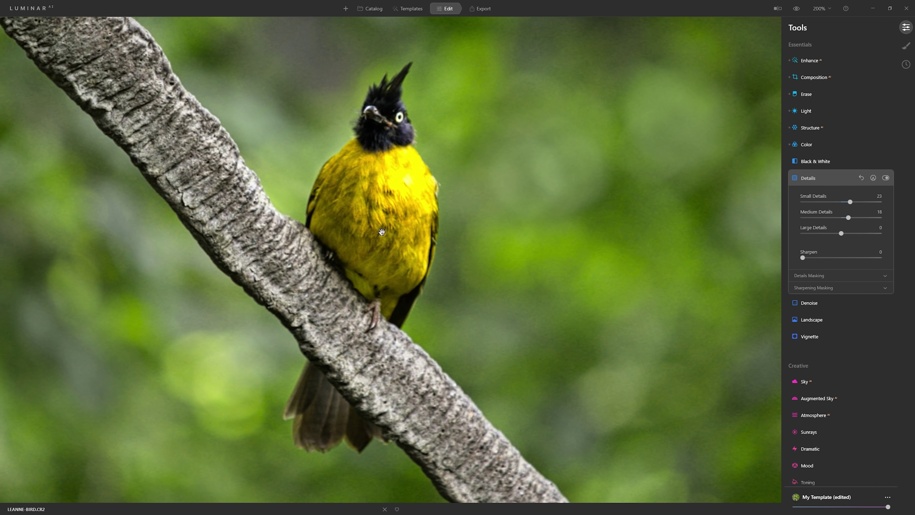
left_click_drag(802, 257, 864, 262)
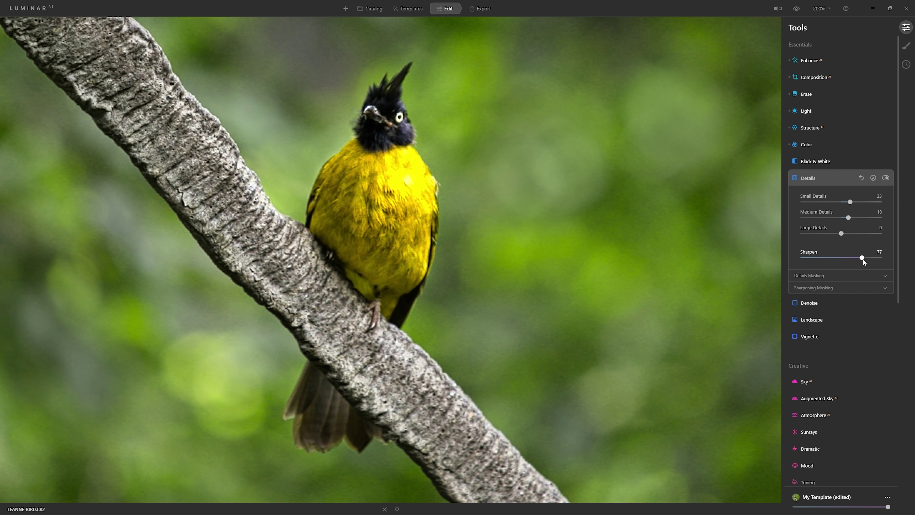
left_click(886, 178)
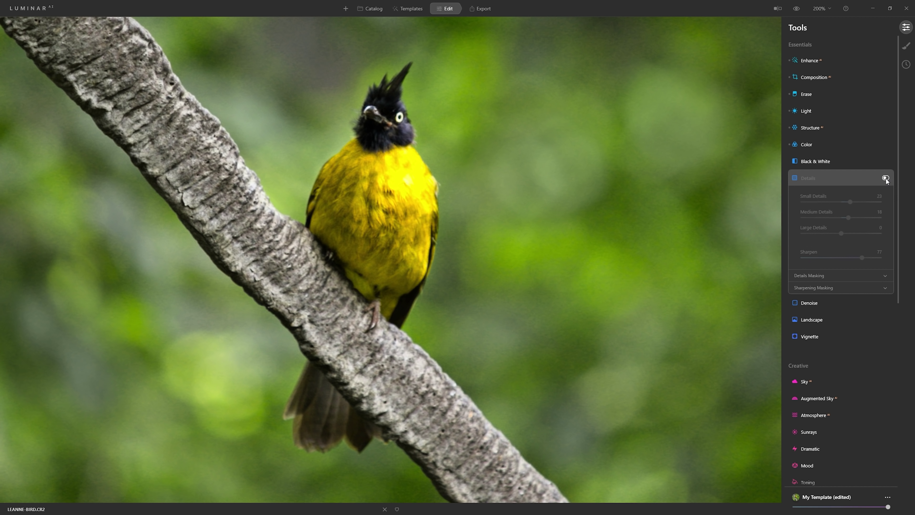
left_click(886, 178)
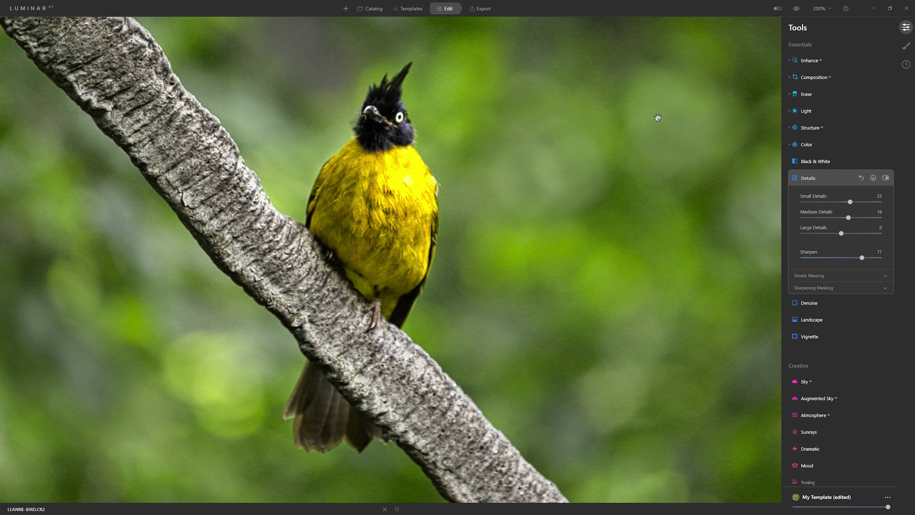
left_click(886, 177)
Step: Start a Details paint mask over the bird's head, chest and branch
left_click(886, 177)
left_click_drag(697, 82, 666, 195)
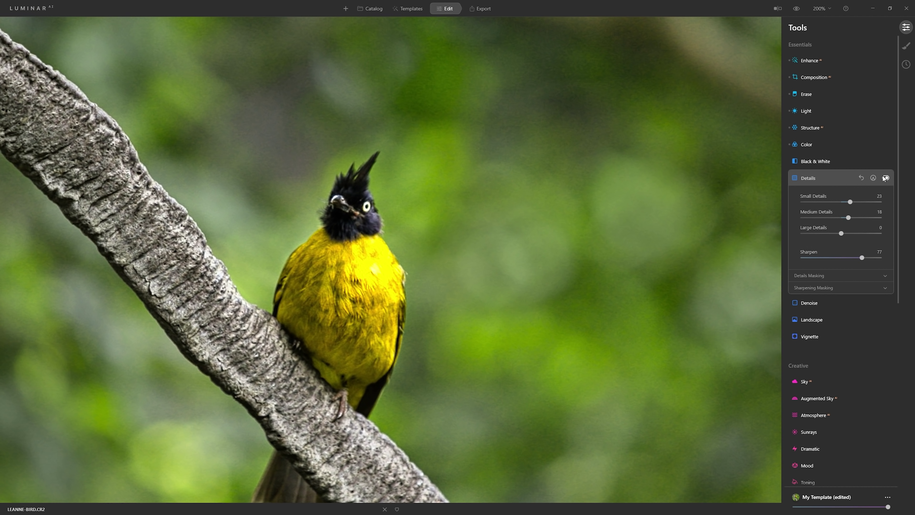
left_click(874, 178)
mouse_move(399, 211)
left_mouse_down()
mouse_move(358, 232)
mouse_move(353, 318)
mouse_move(323, 302)
mouse_move(358, 337)
left_mouse_up()
left_click_drag(832, 253, 880, 253)
mouse_move(303, 212)
left_mouse_down()
mouse_move(327, 286)
mouse_move(307, 337)
mouse_move(365, 282)
mouse_move(378, 285)
mouse_move(430, 192)
left_mouse_up()
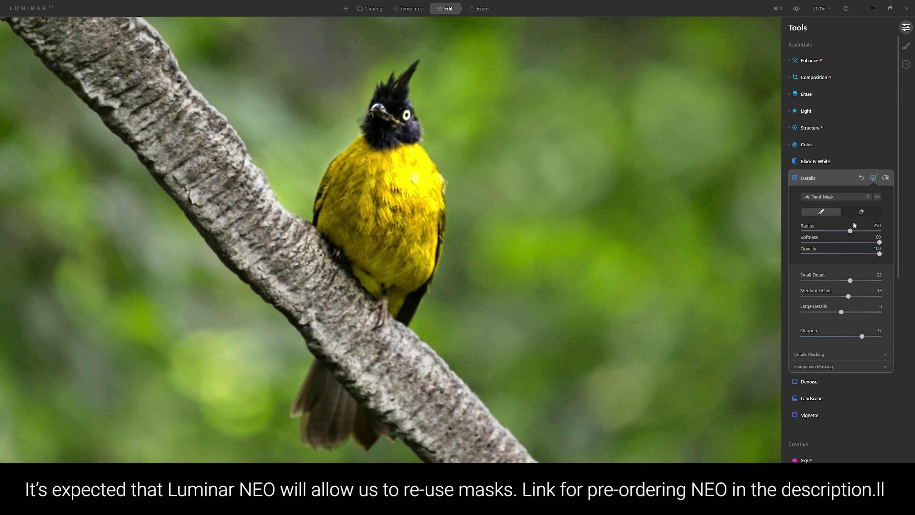
Step: Set the brush opacity to 50, paint along the branch, and compare
left_click(842, 253)
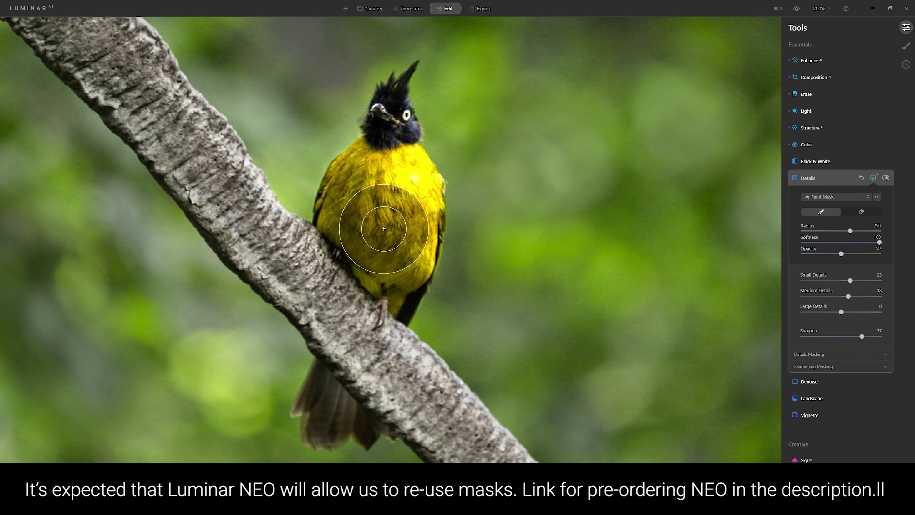
key("bracketleft")
scroll(109, 59, "up", 3)
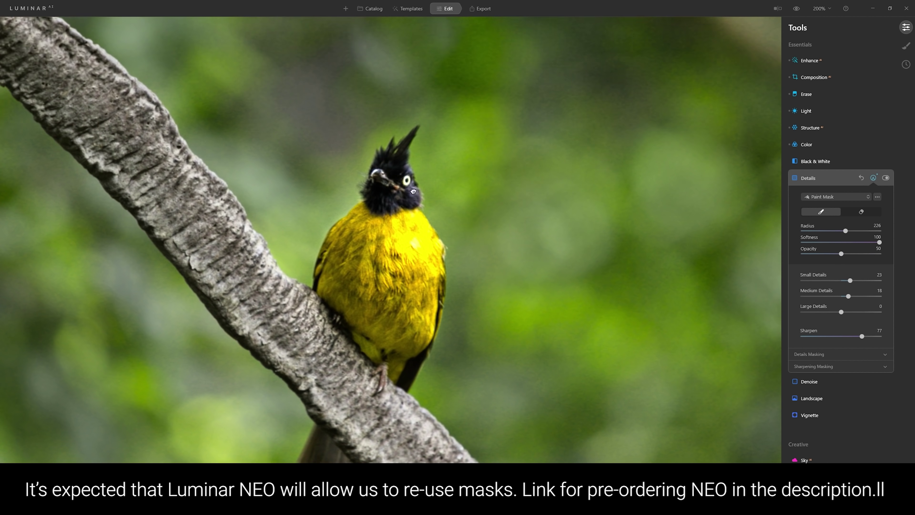
mouse_move(72, 65)
left_mouse_down()
mouse_move(155, 234)
mouse_move(241, 287)
mouse_move(365, 419)
mouse_move(469, 451)
left_mouse_up()
scroll(482, 383, "down", 8)
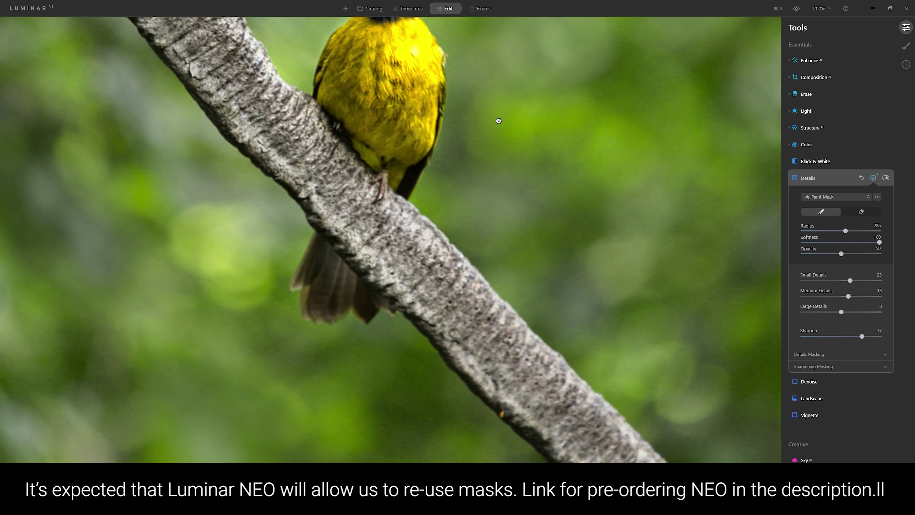
left_click_drag(476, 351, 447, 328)
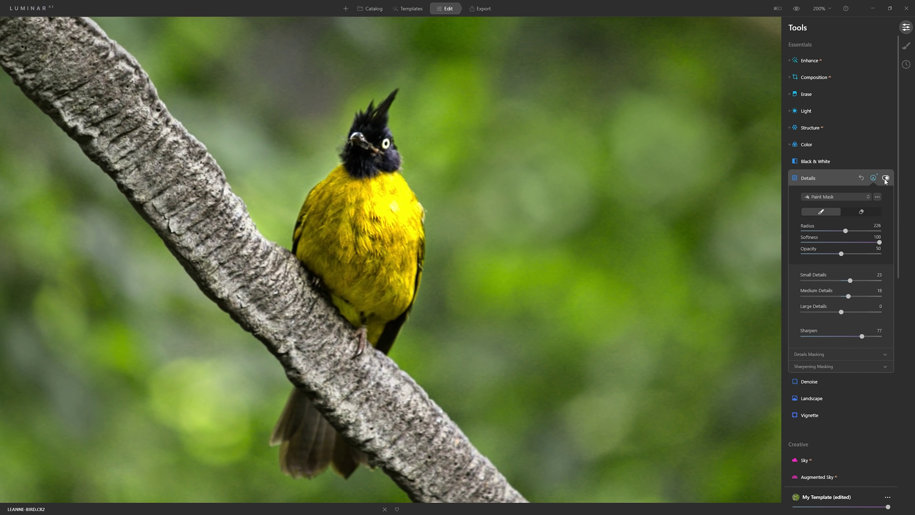
left_click(886, 178)
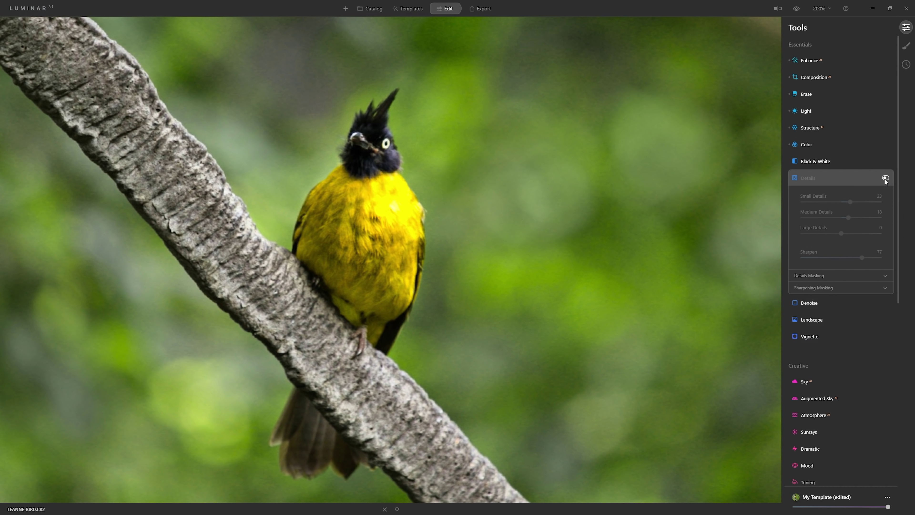
left_click(886, 178)
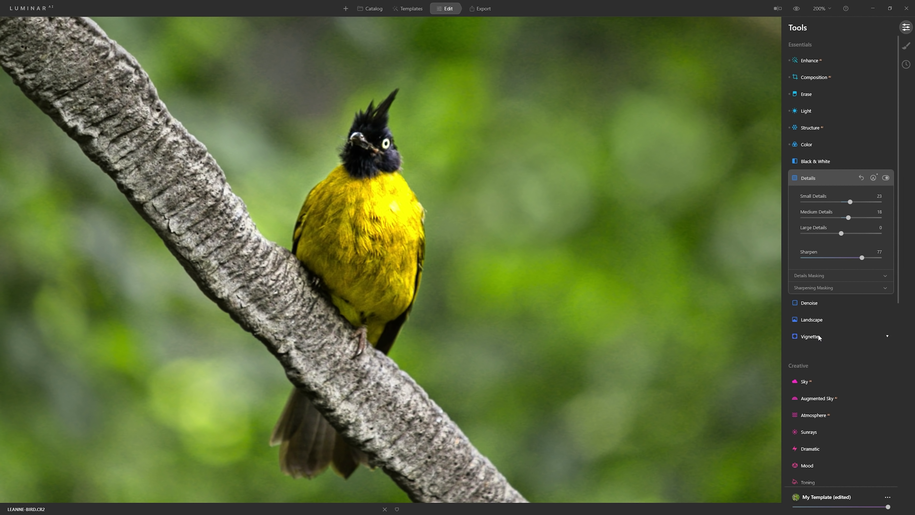
Step: Fit the photo to the view and add a dark Vignette with Size 26
left_click(822, 9)
left_click(829, 22)
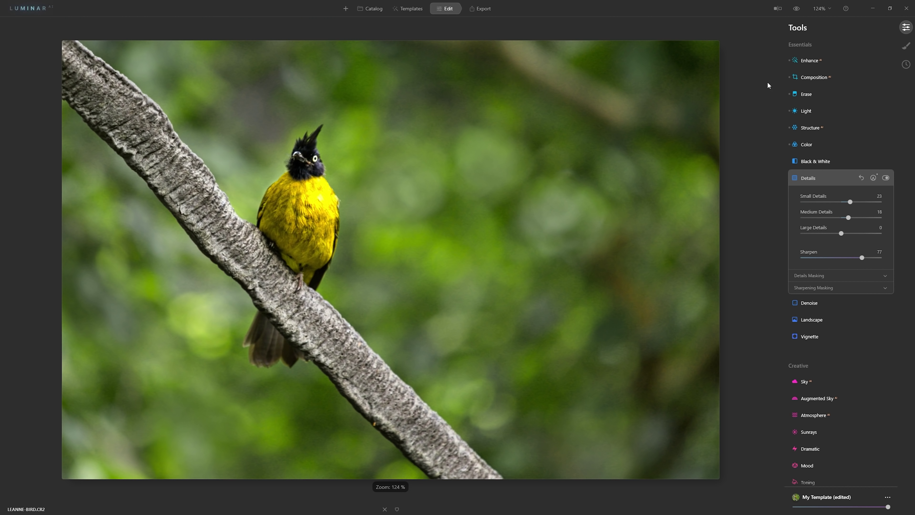
left_click(825, 338)
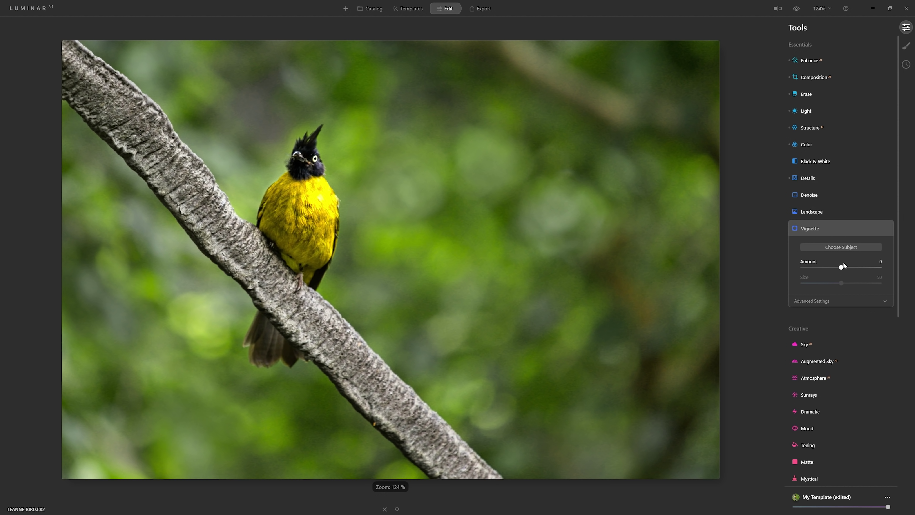
left_click_drag(841, 268, 898, 262)
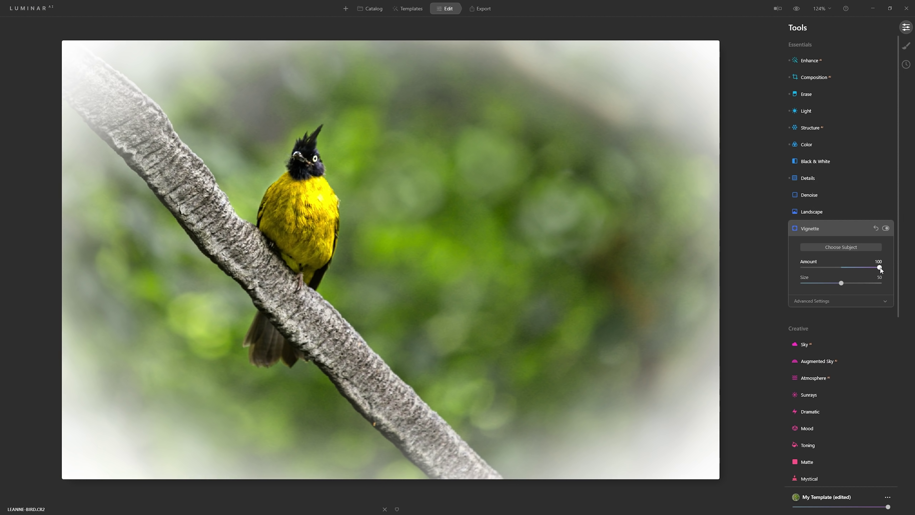
mouse_move(880, 269)
left_mouse_down()
mouse_move(800, 267)
mouse_move(889, 269)
left_mouse_up()
mouse_move(843, 285)
left_mouse_down()
mouse_move(855, 287)
mouse_move(825, 284)
left_mouse_up()
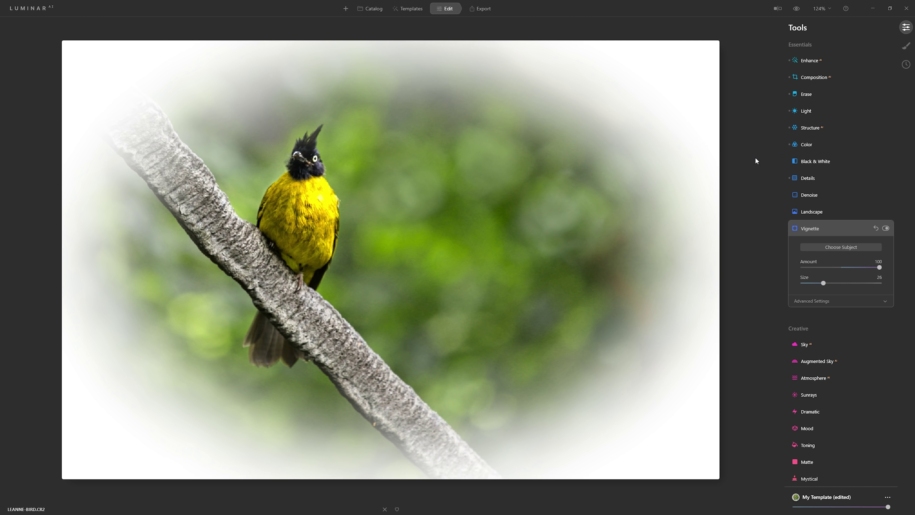
Step: Centre the vignette on the bird's chest and set Amount to -46
left_click_drag(881, 268, 850, 268)
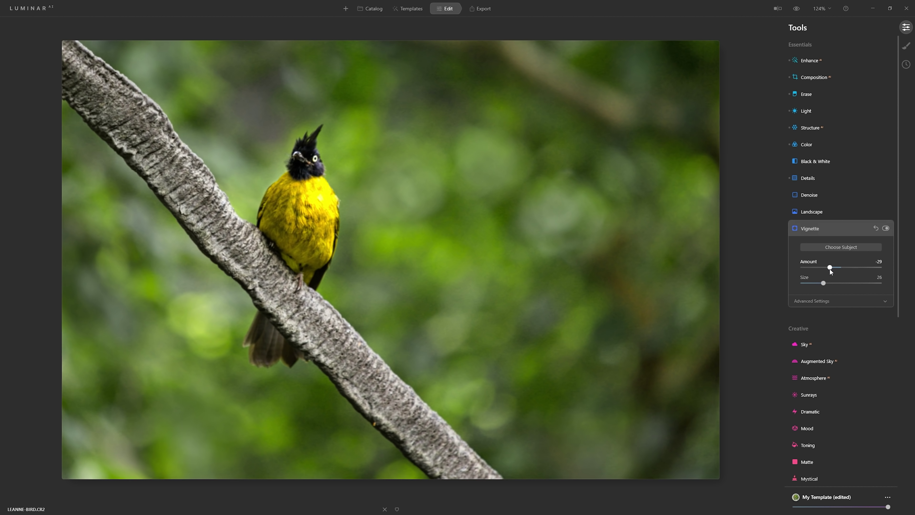
left_click_drag(830, 268, 820, 273)
left_click(844, 244)
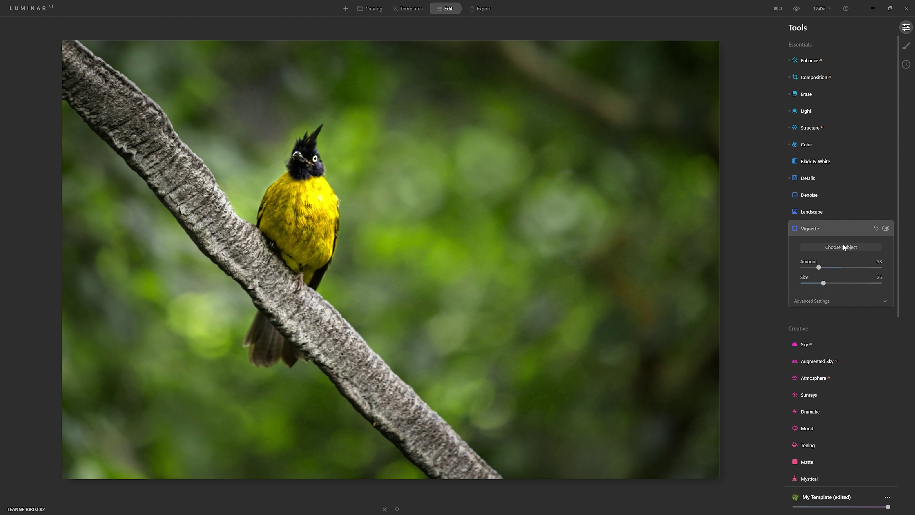
left_click(297, 211)
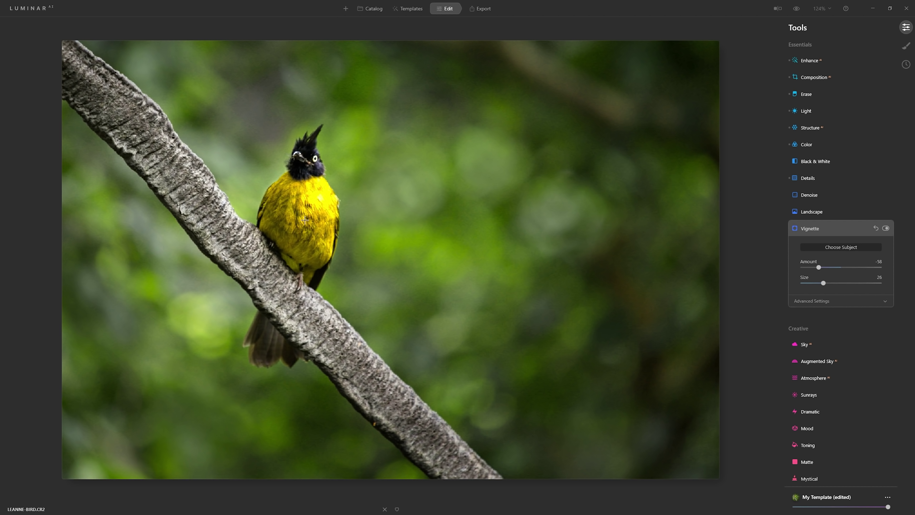
left_click_drag(818, 267, 823, 267)
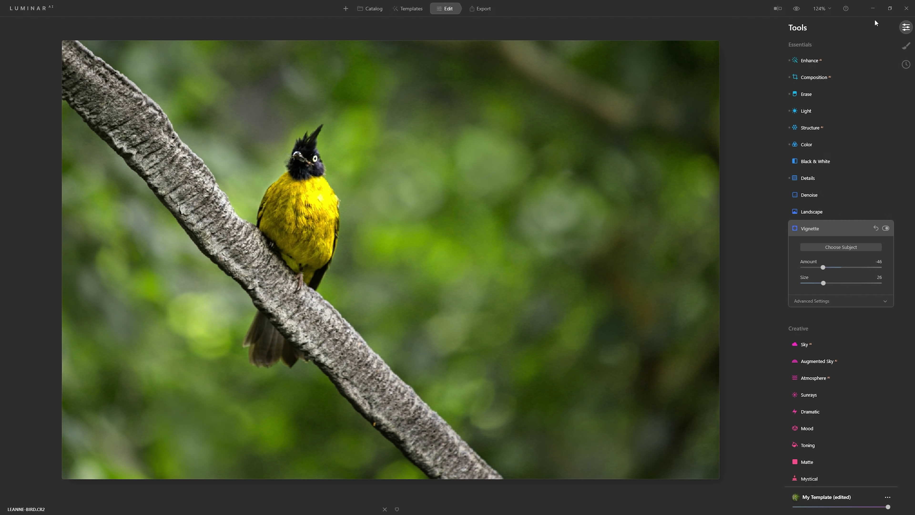
Step: Add a Basic local layer: Exposure -1.58, Contrast -82, Warmth -54, Highlights -36, Saturation -18
left_click(907, 46)
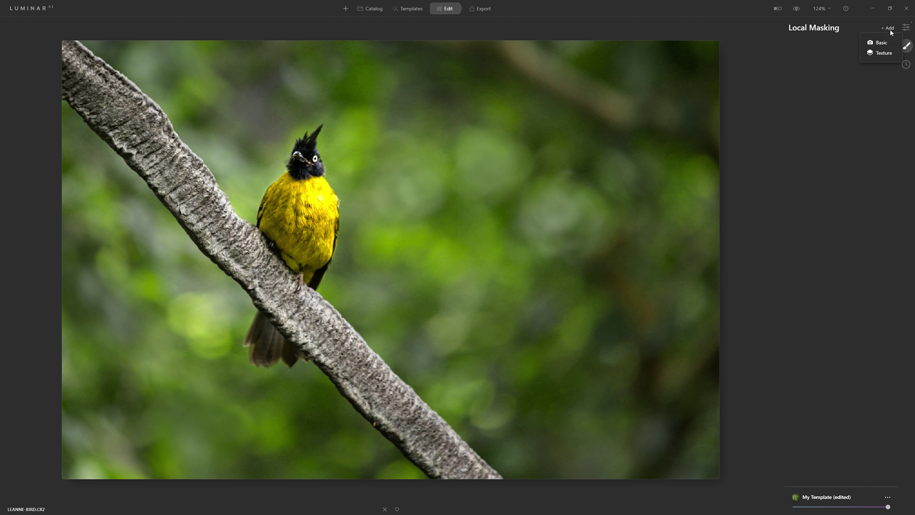
left_click(885, 41)
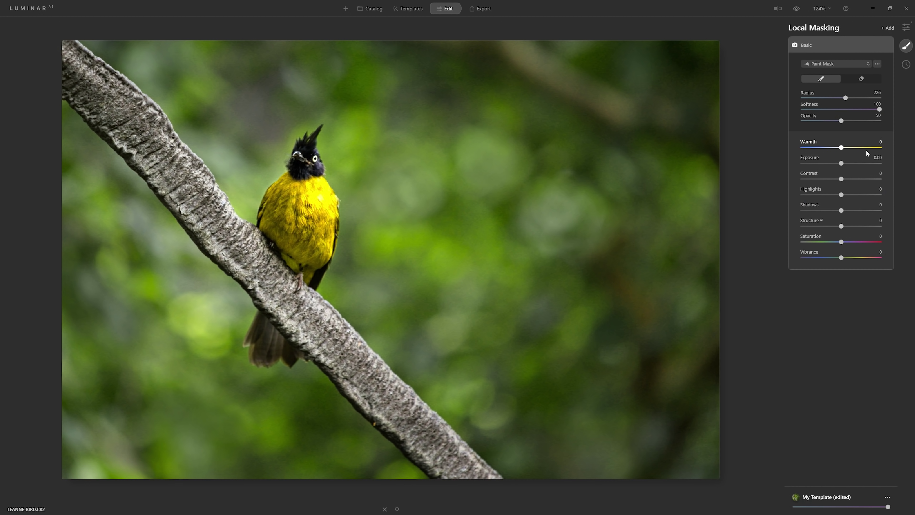
left_click_drag(842, 164, 824, 179)
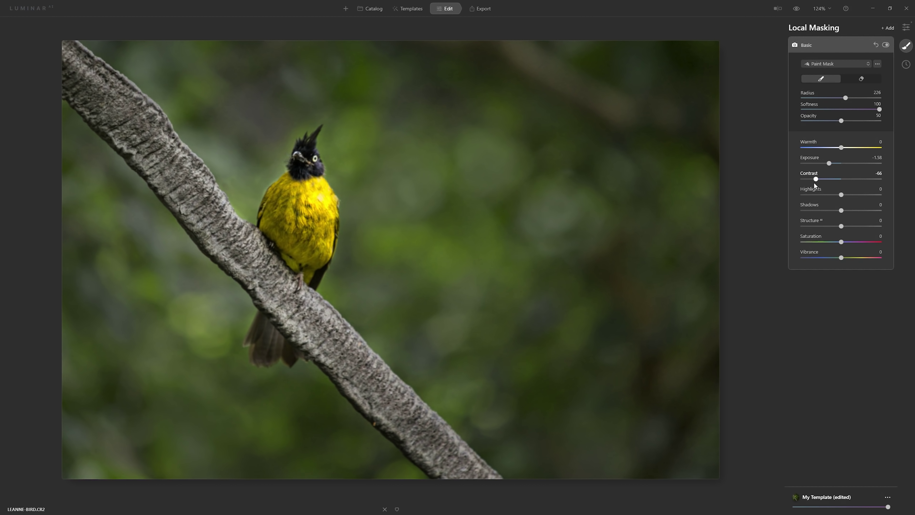
left_click_drag(816, 183, 816, 183)
left_click_drag(841, 150, 832, 152)
left_click_drag(842, 195, 828, 195)
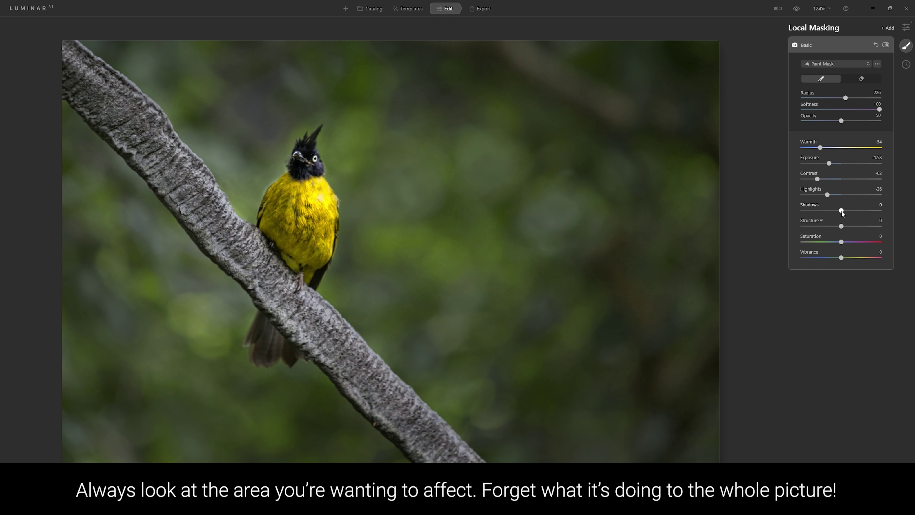
left_click_drag(838, 242, 836, 244)
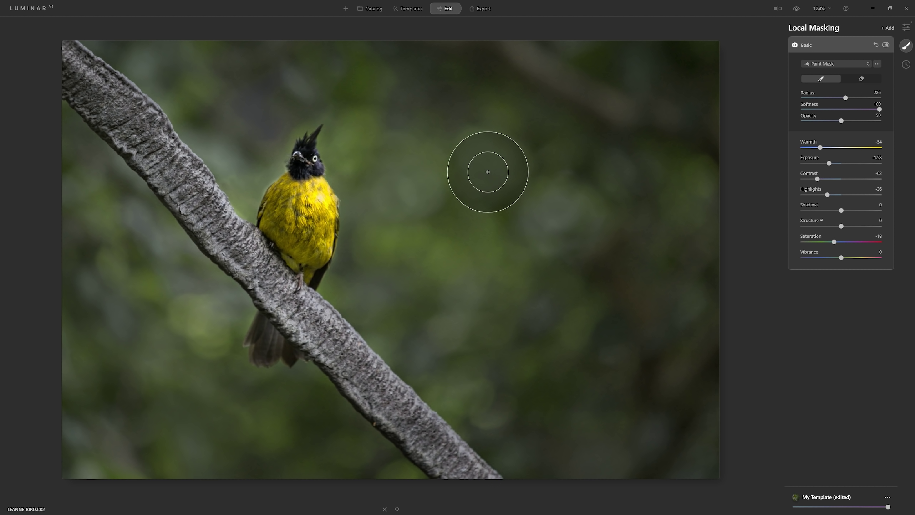
Step: Brush the Basic layer's mask at radius 46 onto the photo, then toggle the layer to compare
key("bracketleft")
key("bracketleft")
key("bracketleft")
key("bracketleft")
key("bracketleft")
key("bracketleft")
key("bracketleft")
key("bracketleft")
key("bracketright")
key("bracketright")
mouse_move(319, 205)
left_mouse_down()
mouse_move(357, 257)
mouse_move(323, 196)
left_mouse_up()
key("bracketleft")
key("bracketleft")
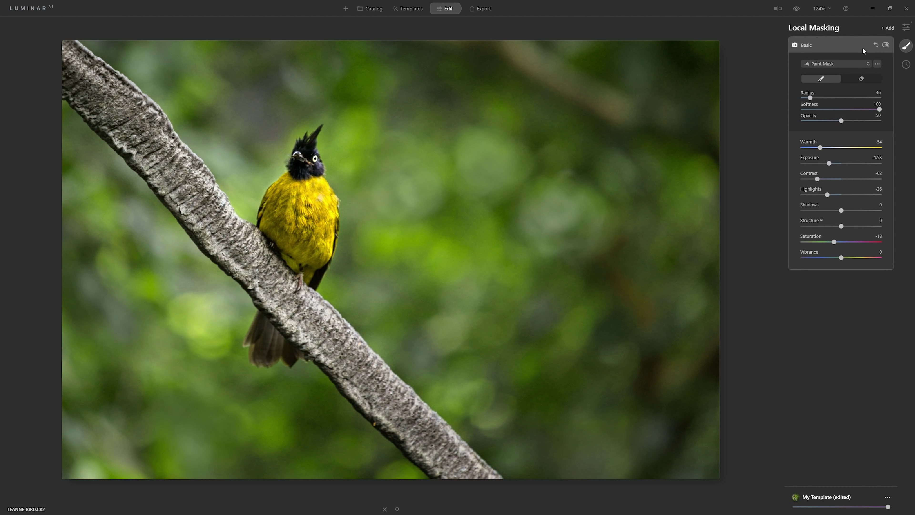
left_click(887, 45)
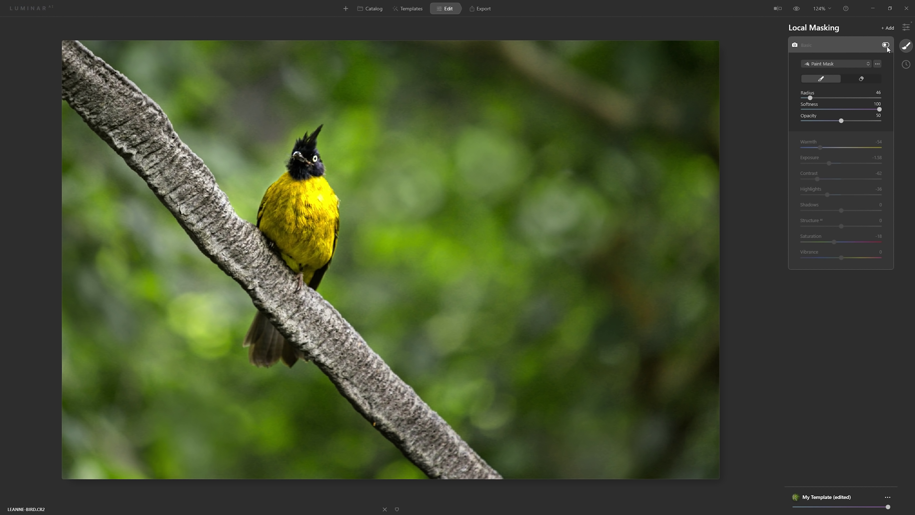
left_click(886, 45)
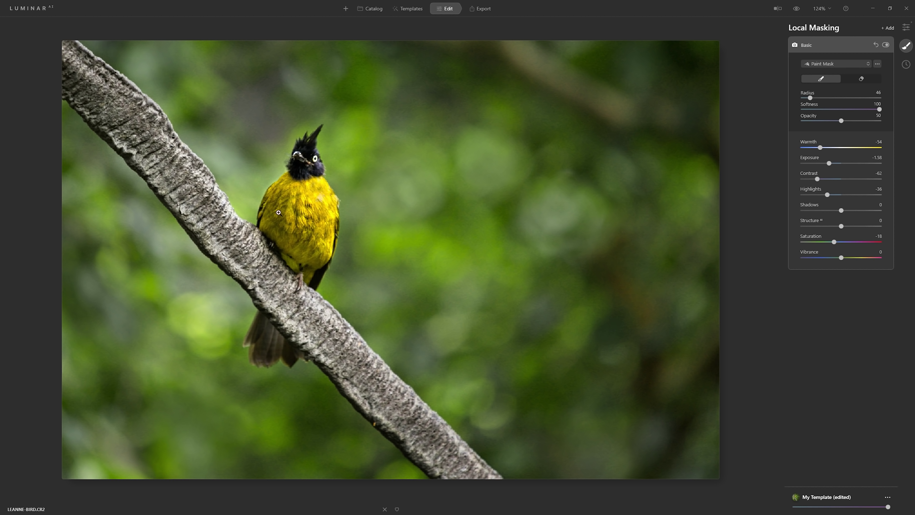
Step: Add a second Basic mask layer and set its Structure to -100
left_click(888, 29)
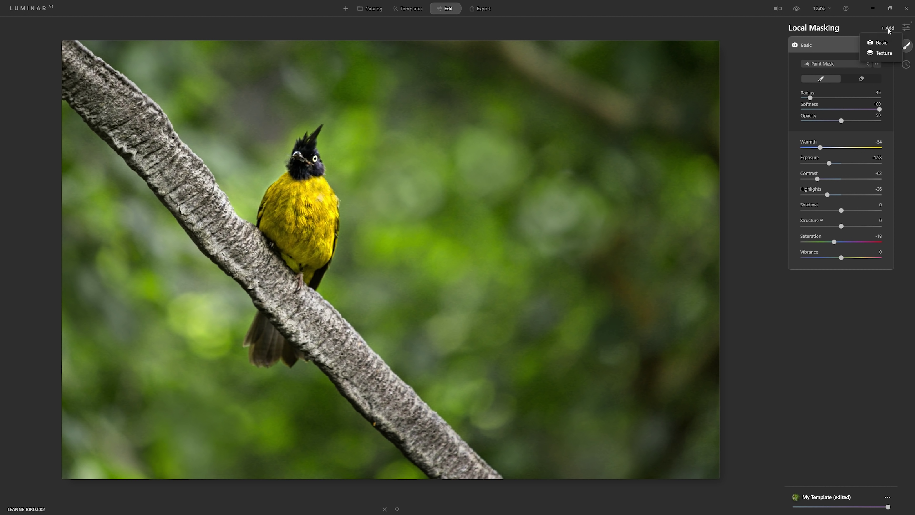
left_click(882, 42)
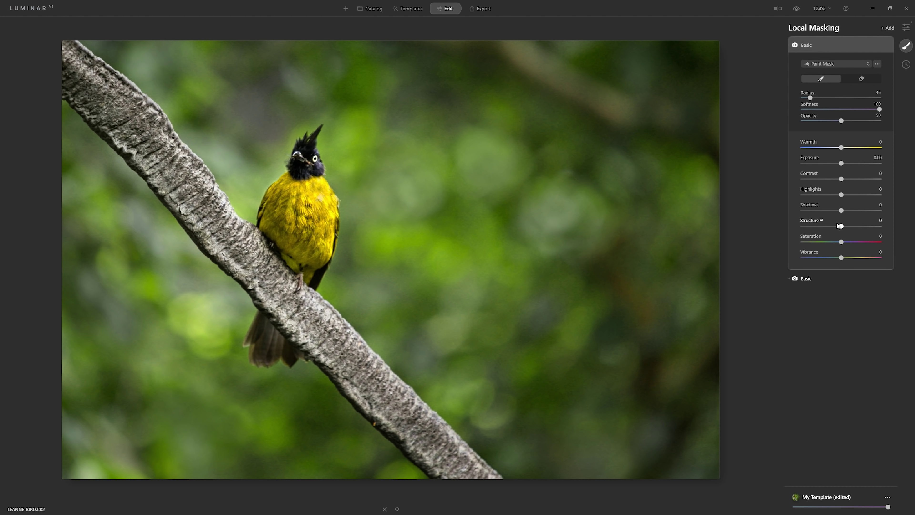
left_click_drag(841, 226, 890, 222)
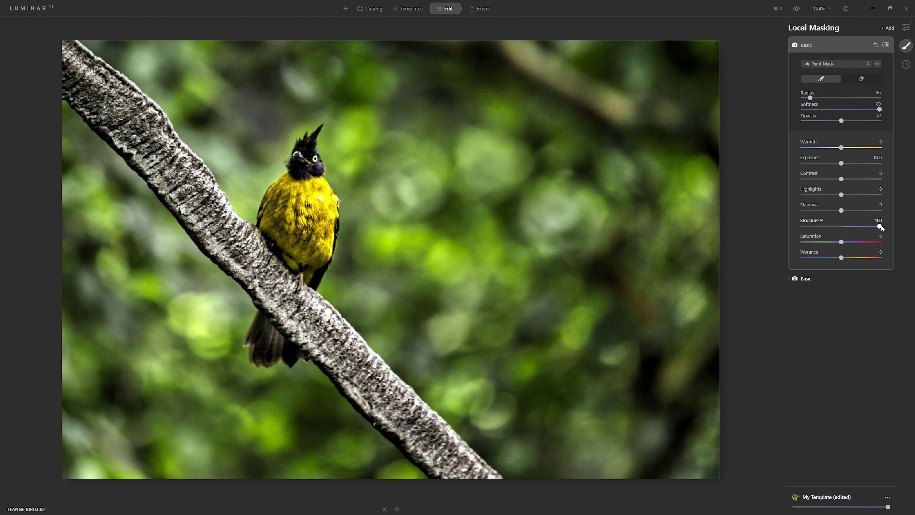
left_click_drag(881, 228, 803, 226)
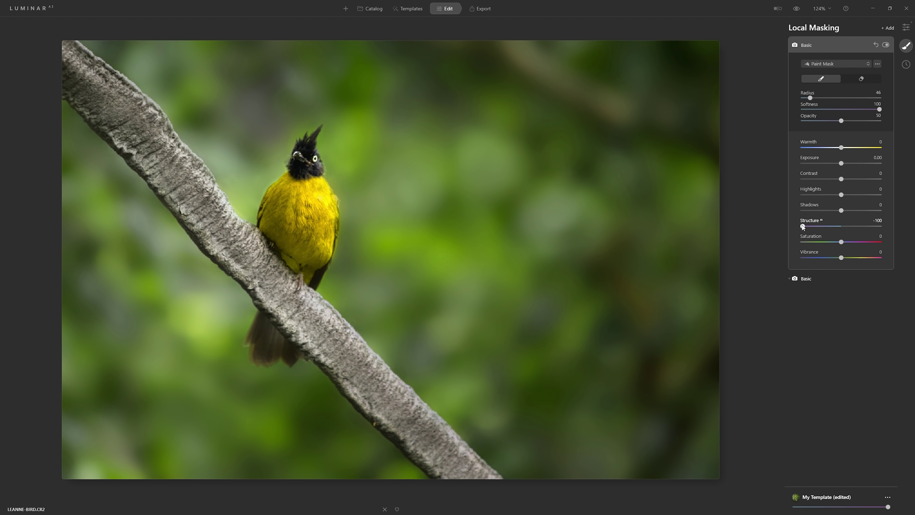
mouse_move(803, 227)
left_mouse_down()
mouse_move(826, 228)
mouse_move(797, 236)
left_mouse_up()
Step: Switch to a Radial Mask and draw, resize and centre its circles on the bird
left_click(840, 65)
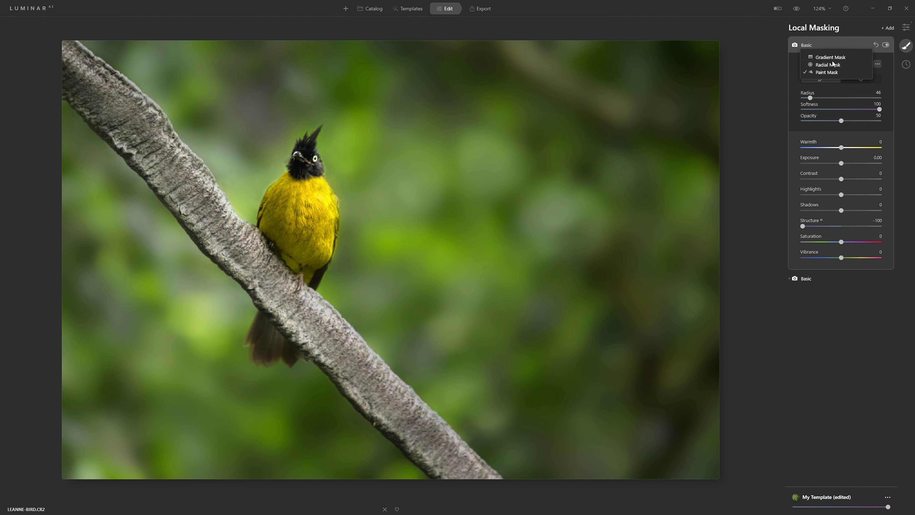
left_click(824, 65)
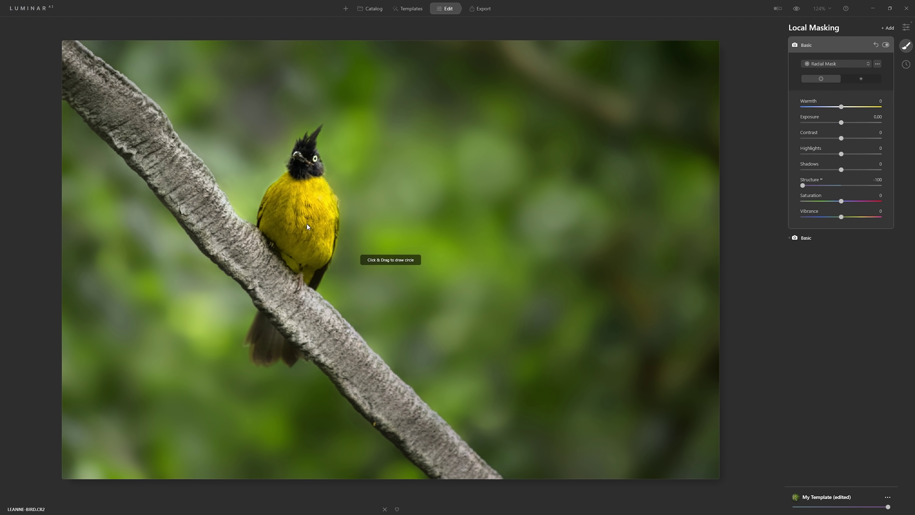
left_click_drag(307, 224, 410, 276)
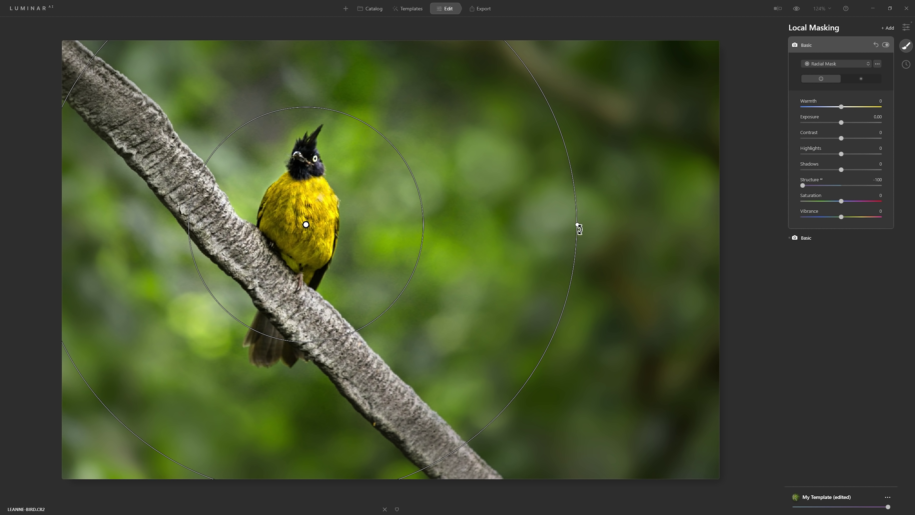
left_click_drag(578, 225, 617, 195)
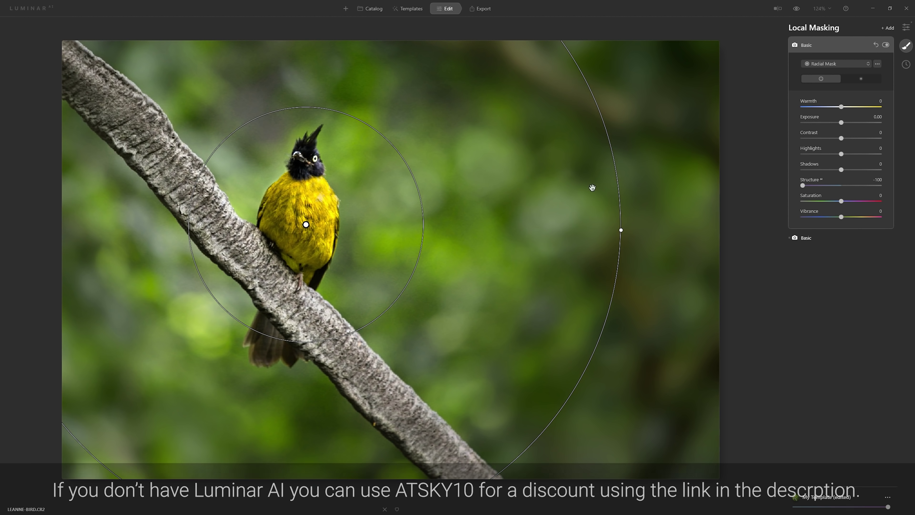
mouse_move(422, 217)
left_mouse_down()
mouse_move(408, 216)
mouse_move(421, 233)
mouse_move(430, 213)
mouse_move(411, 216)
mouse_move(430, 223)
left_mouse_up()
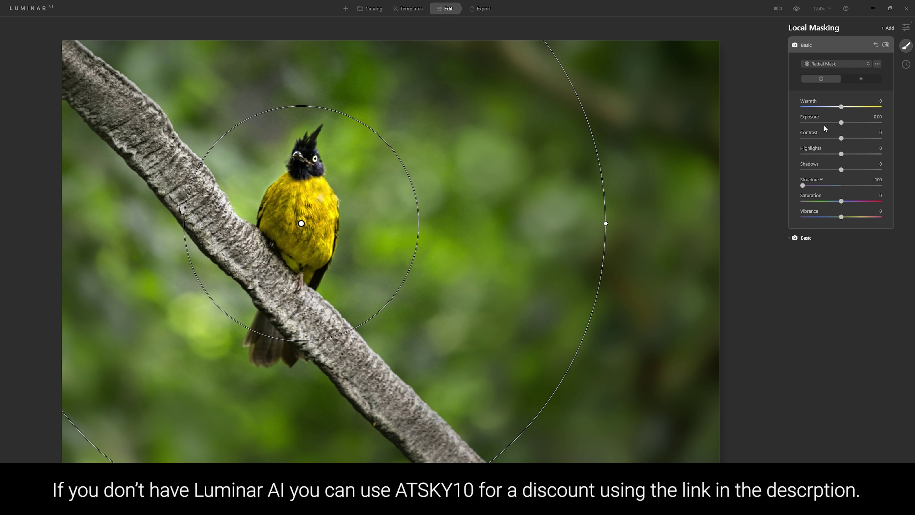
Step: Set the radial layer's Exposure to -0.44 and compare before and after
left_click_drag(841, 123, 801, 125)
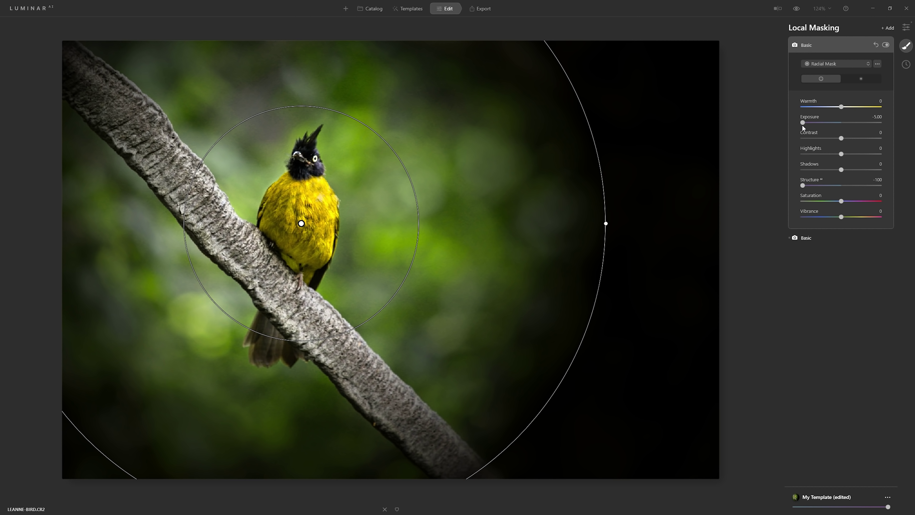
left_click_drag(804, 122, 839, 122)
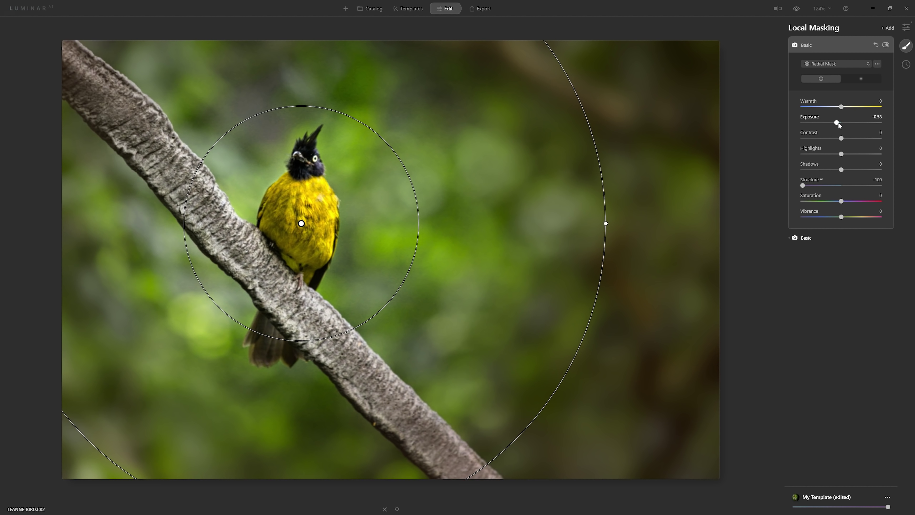
mouse_move(834, 120)
left_mouse_down()
mouse_move(797, 125)
mouse_move(839, 125)
left_mouse_up()
left_click(797, 13)
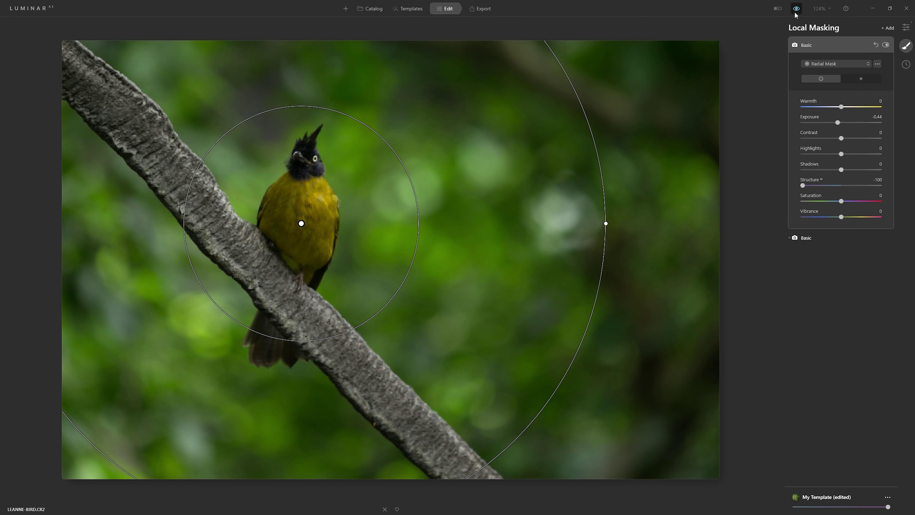
left_click(797, 13)
left_click(796, 12)
left_click(797, 13)
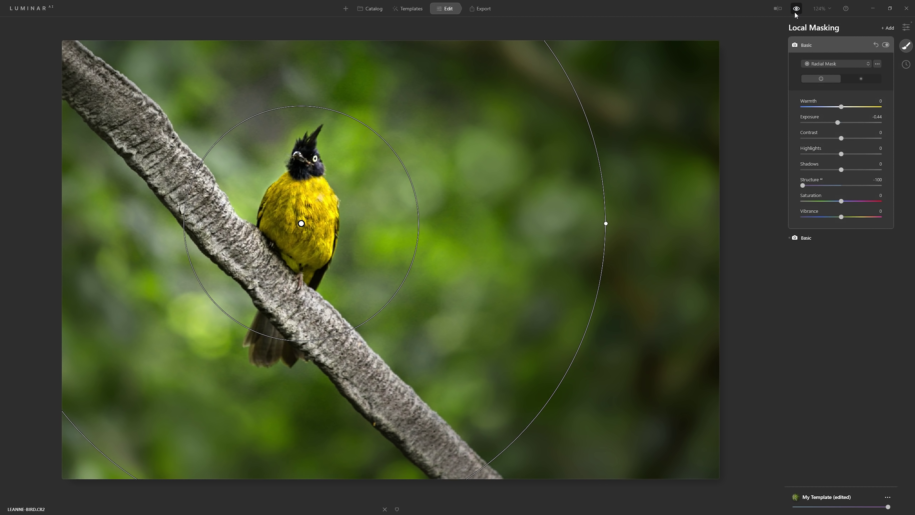
Step: Add the Mystical effect at Amount 46 and compare with the original
left_click(906, 27)
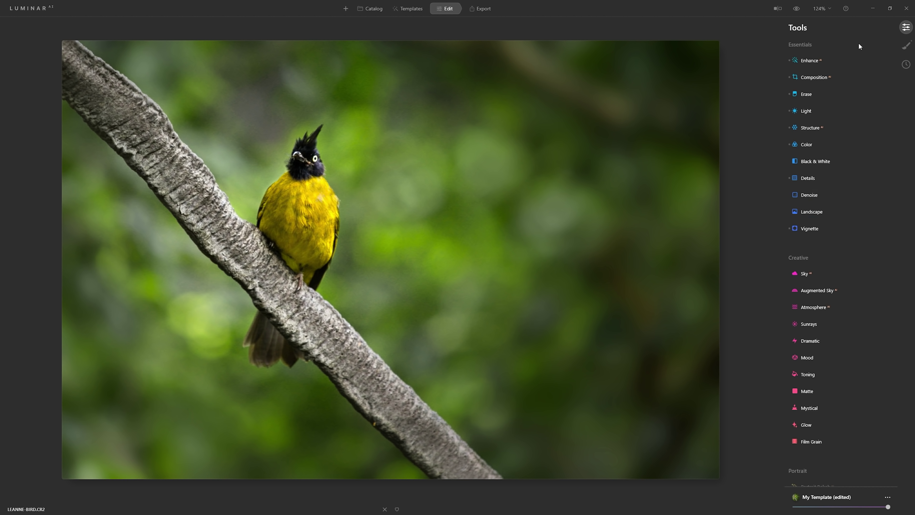
scroll(845, 292, "down", 1)
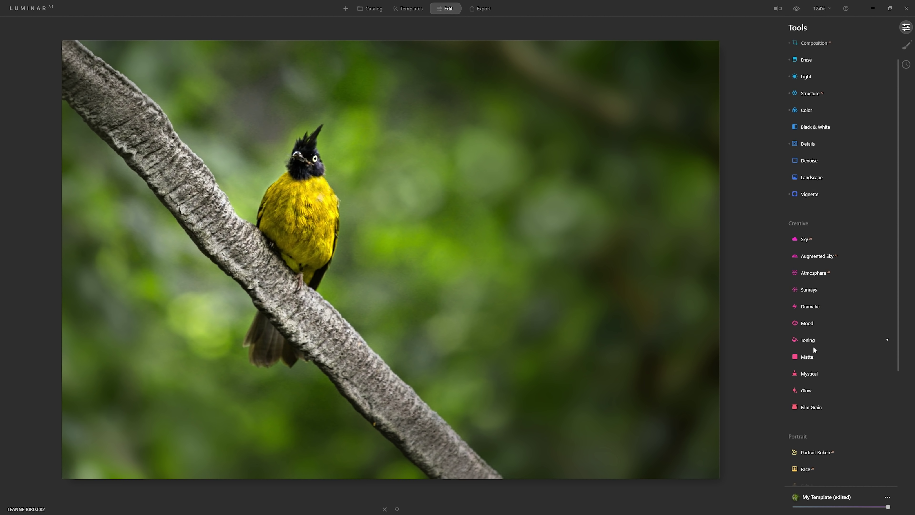
left_click(836, 373)
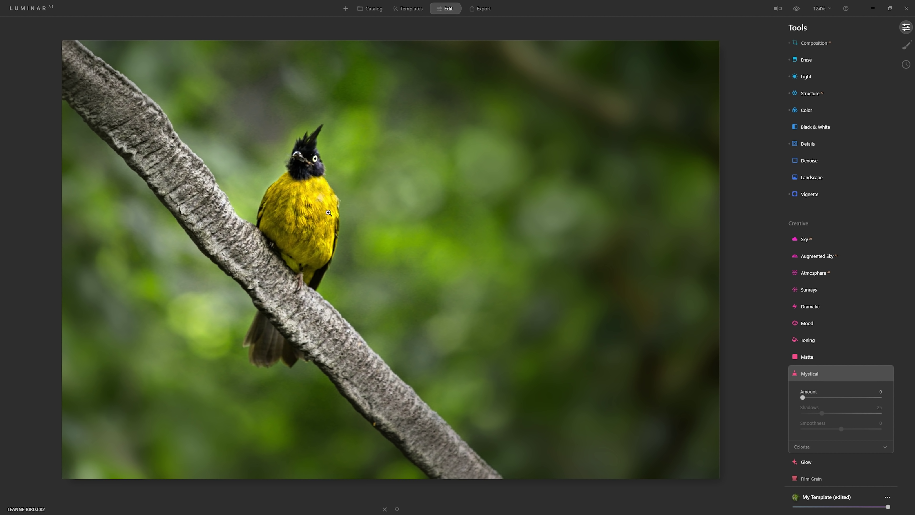
left_click(820, 398)
left_click_drag(820, 397, 881, 398)
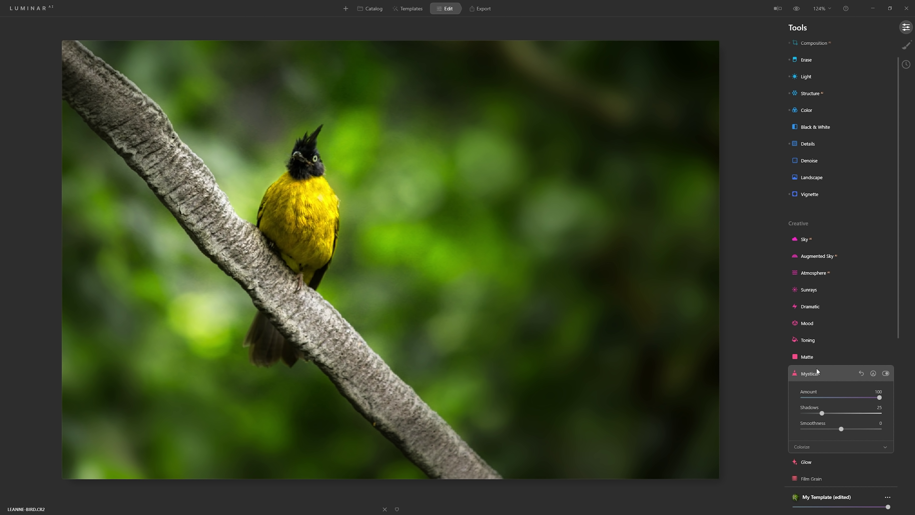
left_click_drag(880, 397, 833, 410)
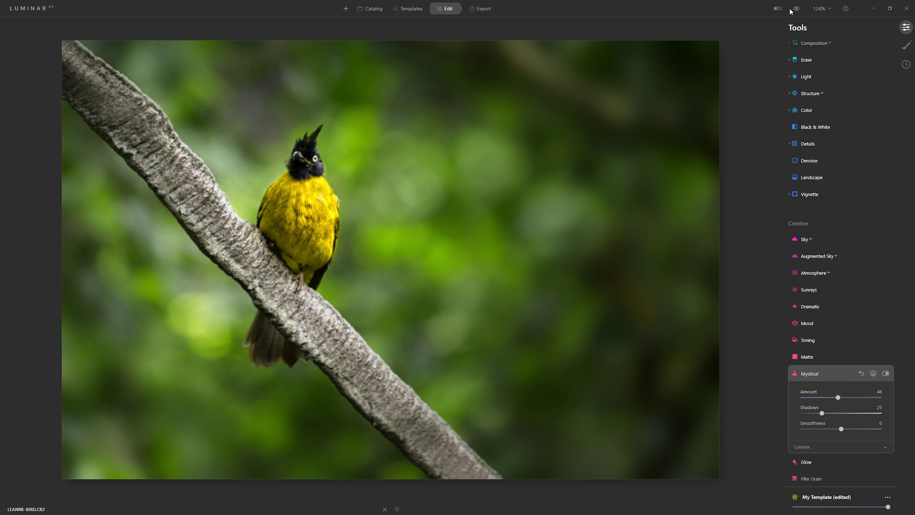
left_click(796, 10)
left_click(796, 10)
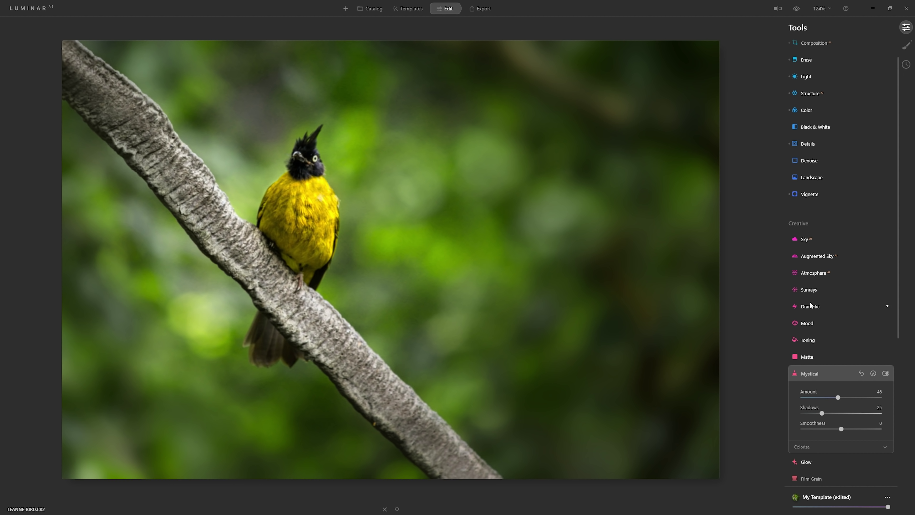
Step: Choose the Wooden LUT in the Mood effect and set its Amount to 35
left_click(814, 323)
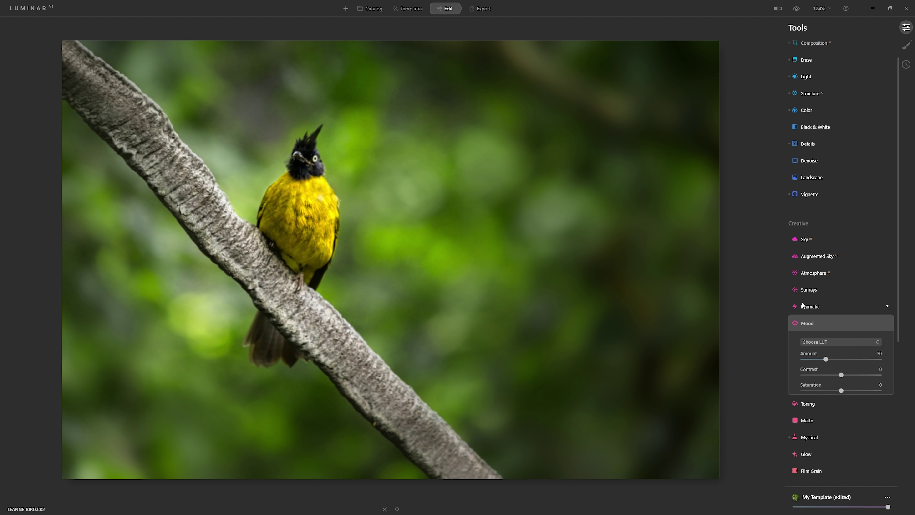
left_click(825, 273)
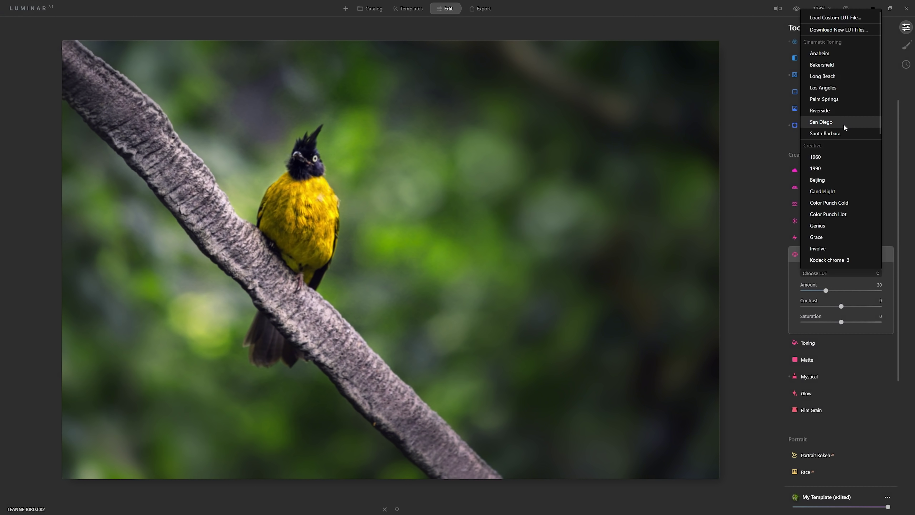
left_click_drag(881, 93, 877, 196)
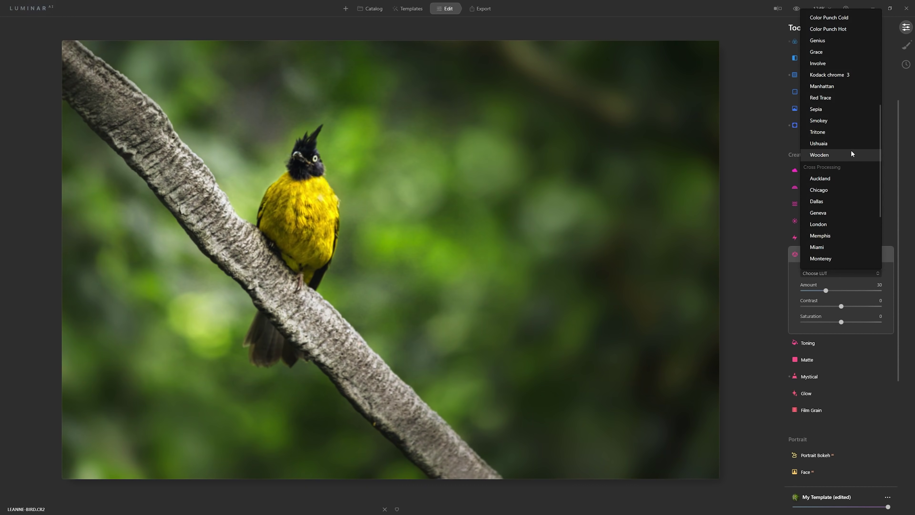
left_click(852, 154)
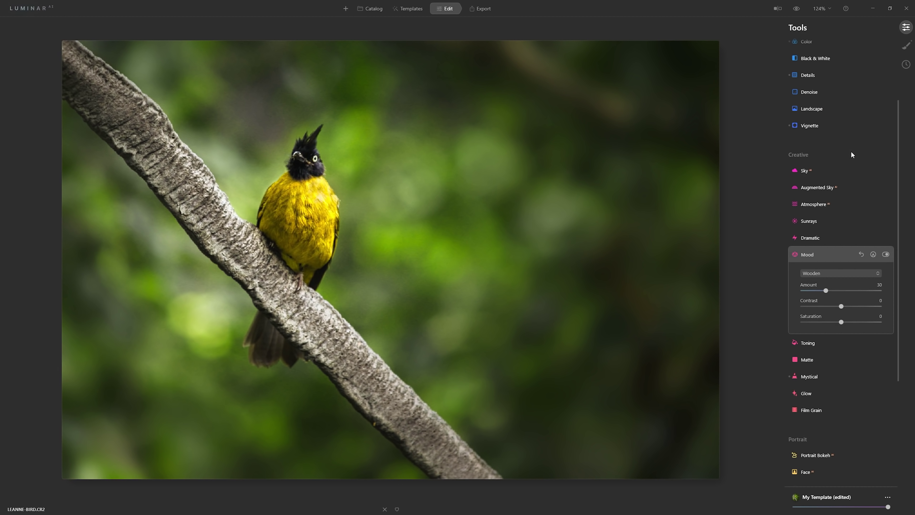
left_click(887, 255)
left_click(886, 255)
left_click_drag(828, 293, 887, 291)
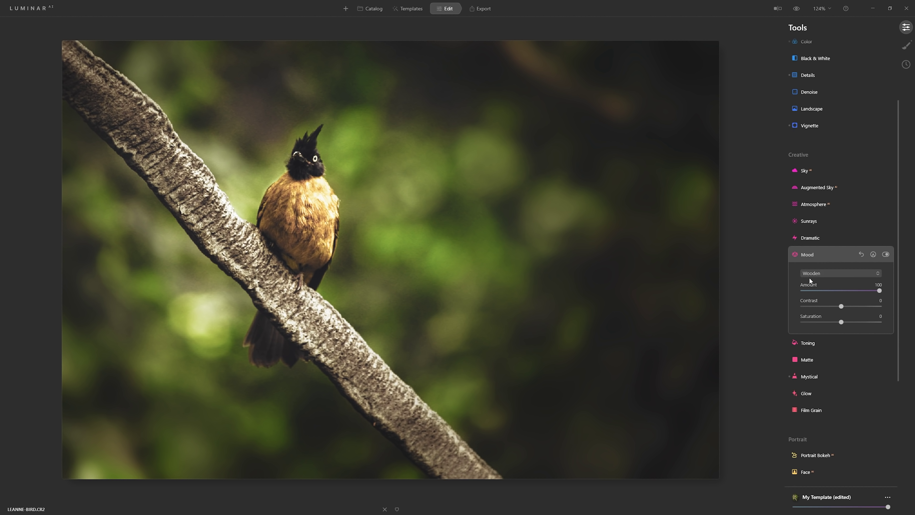
left_click_drag(880, 291, 803, 295)
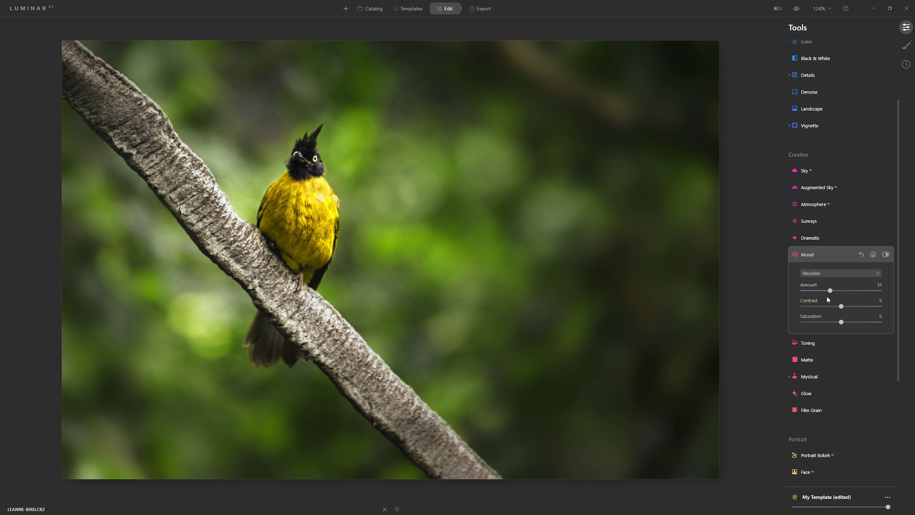
left_click(886, 255)
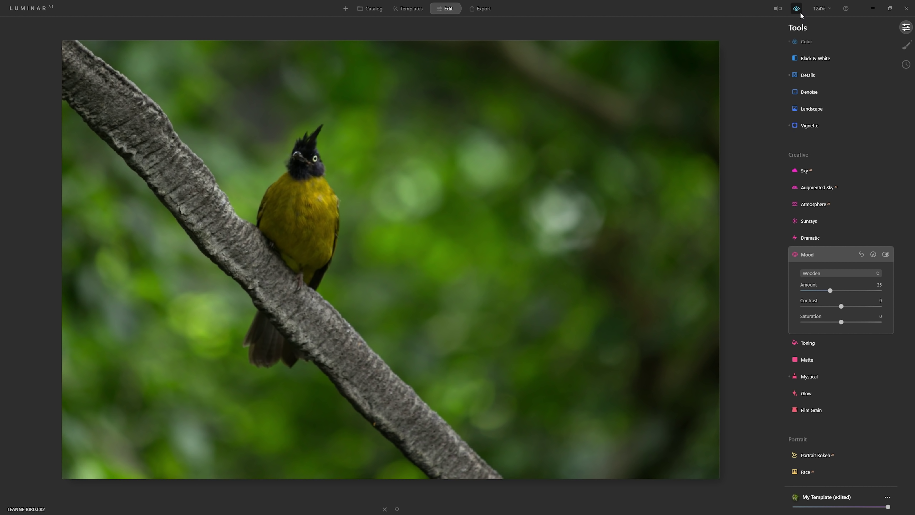
left_click(801, 13)
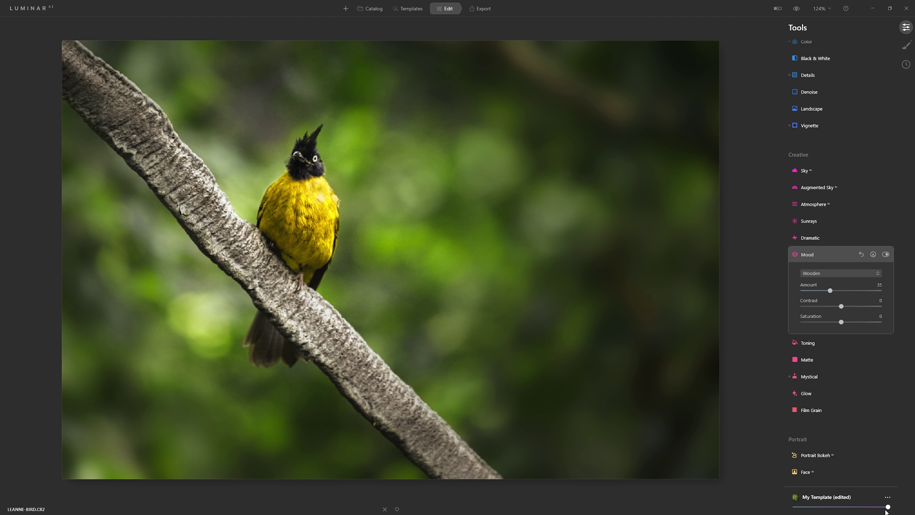
left_click_drag(885, 511, 864, 511)
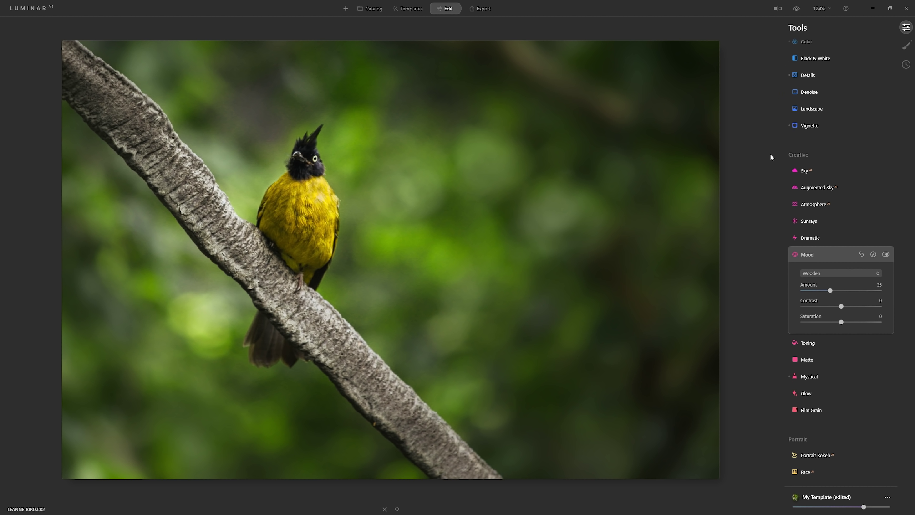
left_click(886, 255)
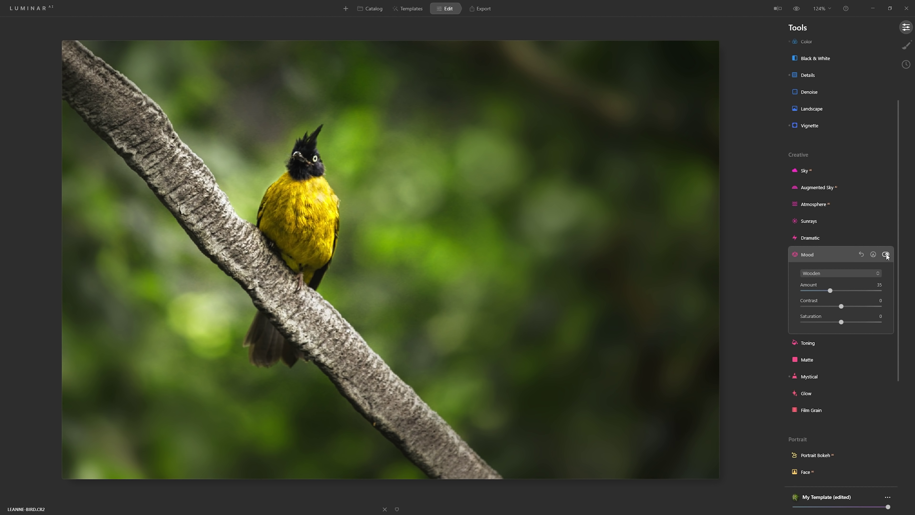